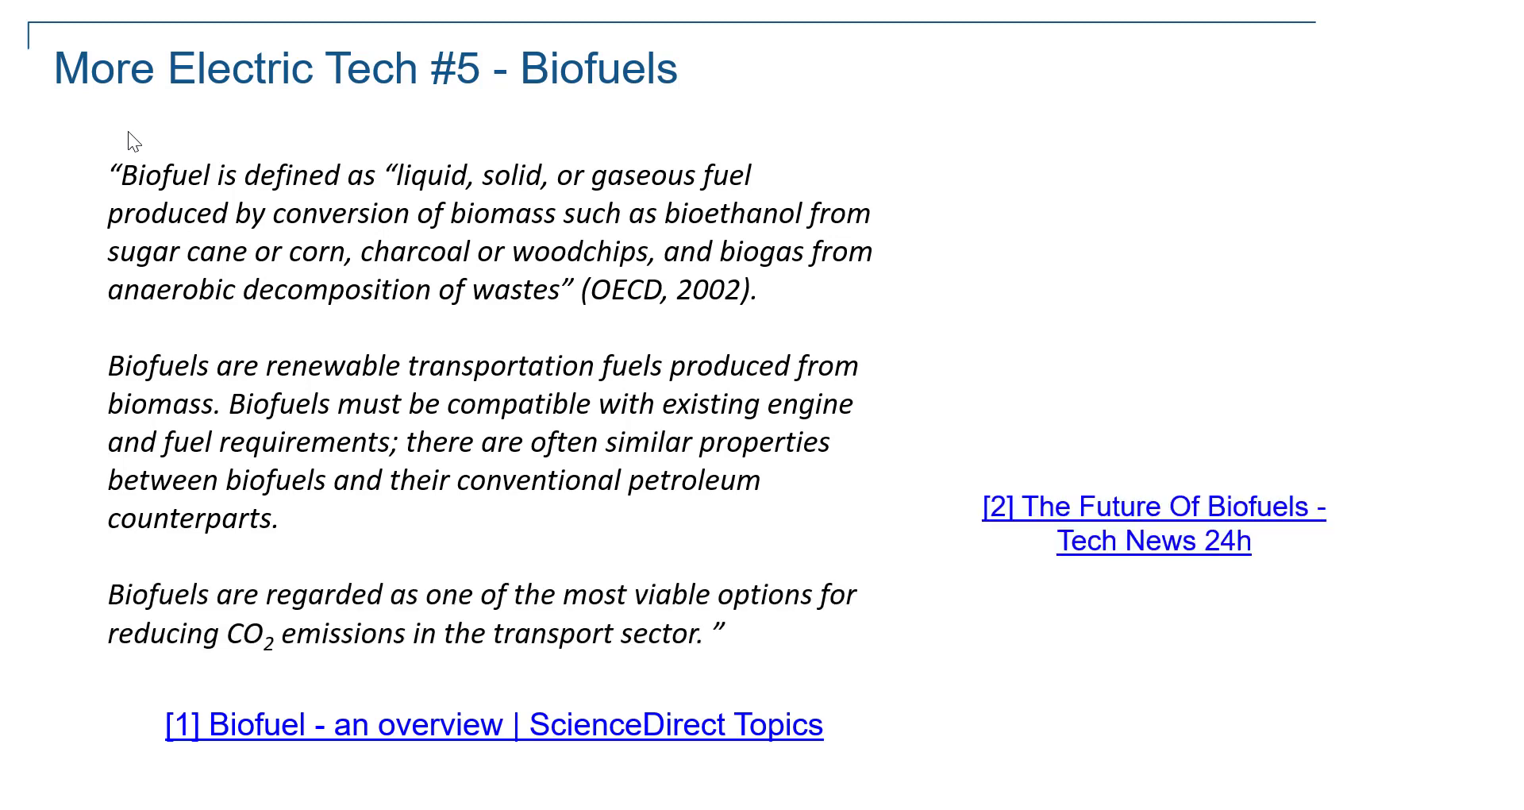
key("Right")
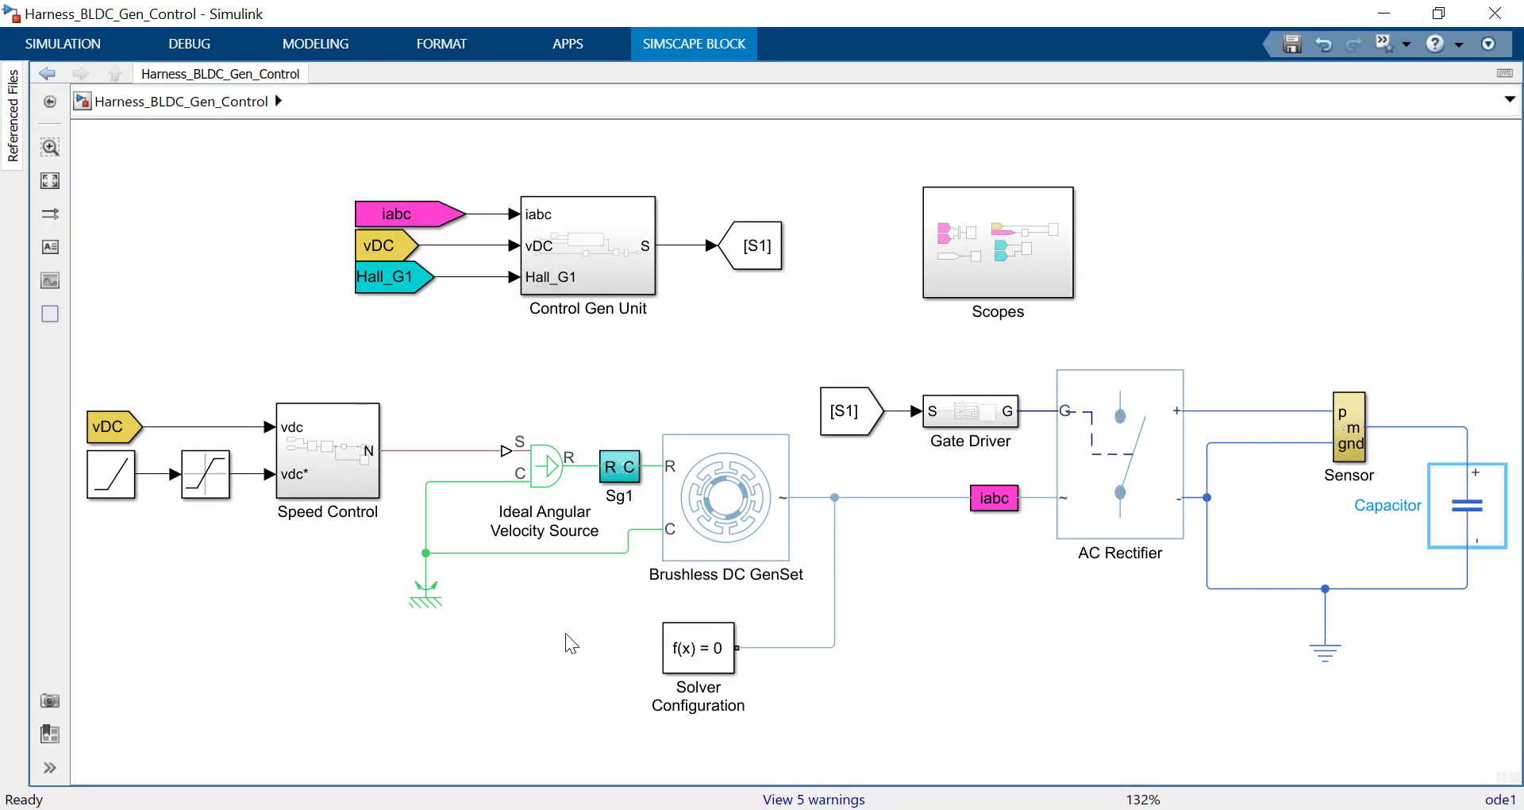
- Inspect the Brushless DC GenSet block parameters, then close them
left_click(711, 538)
double_click(708, 538)
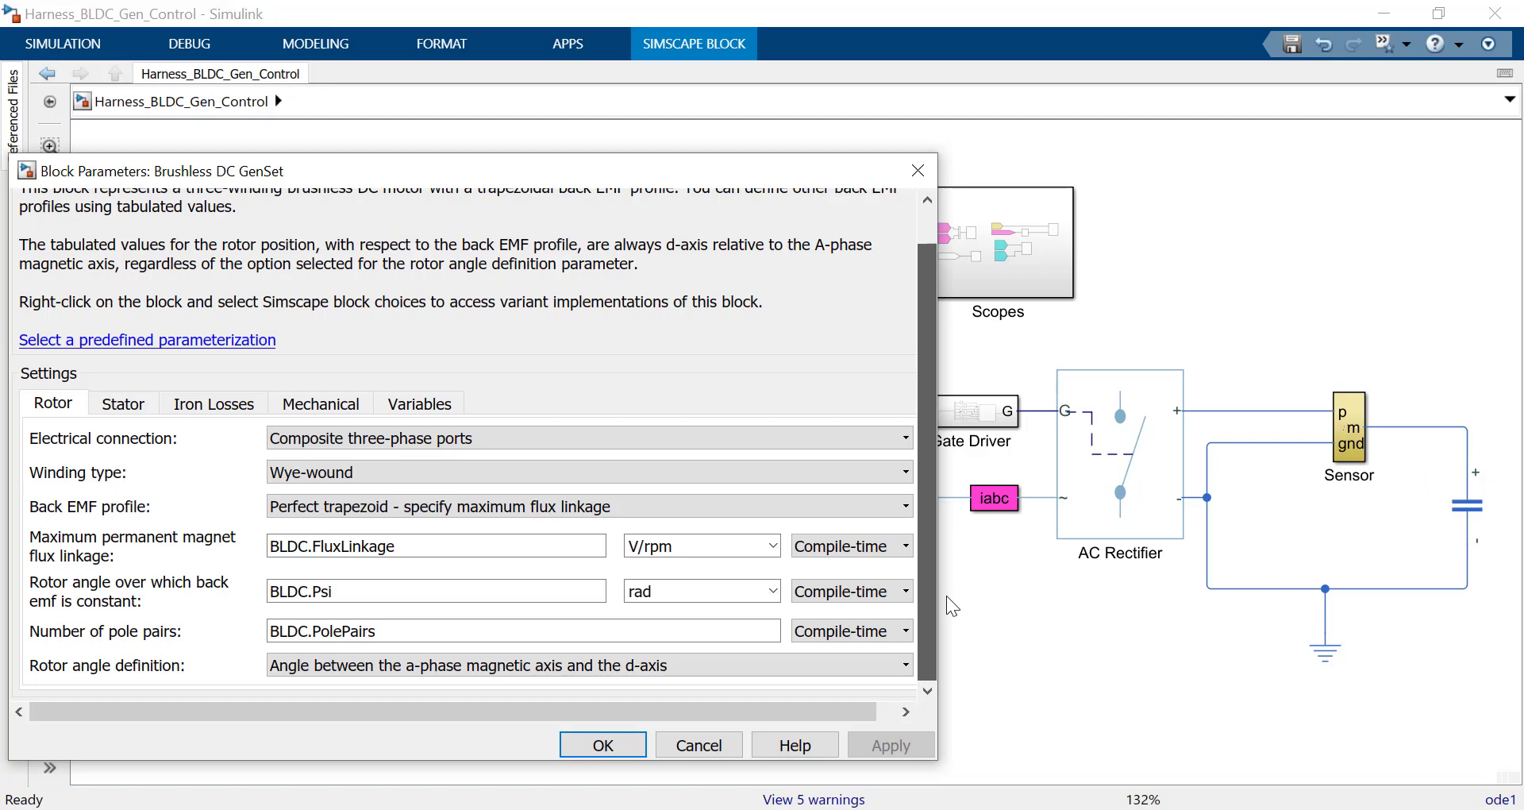
key("Escape")
- Check the AC Rectifier's switching device options, then open the Sg1 Hall sensor subsystem
left_click(1124, 481)
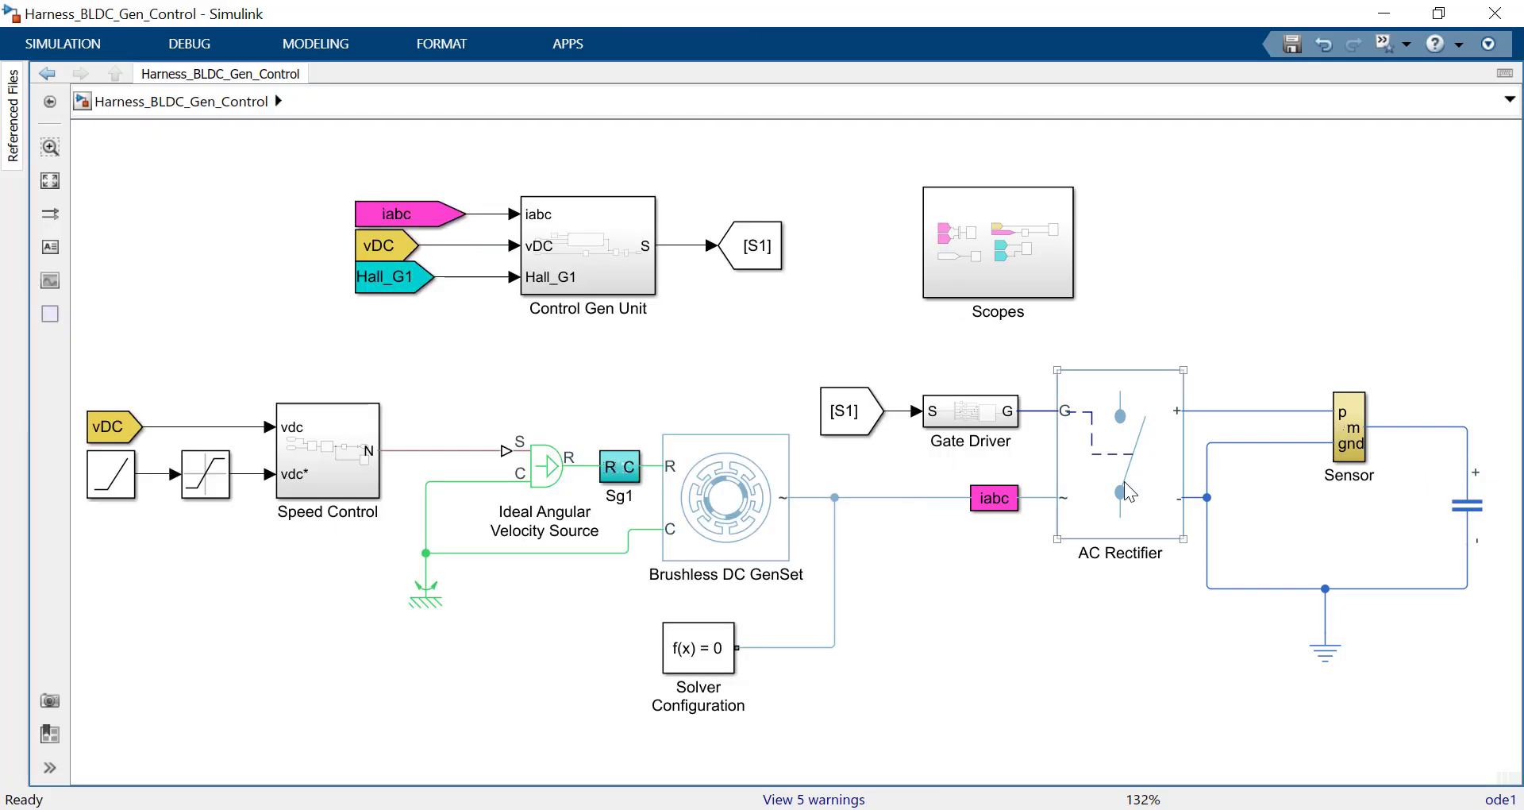
double_click(1124, 481)
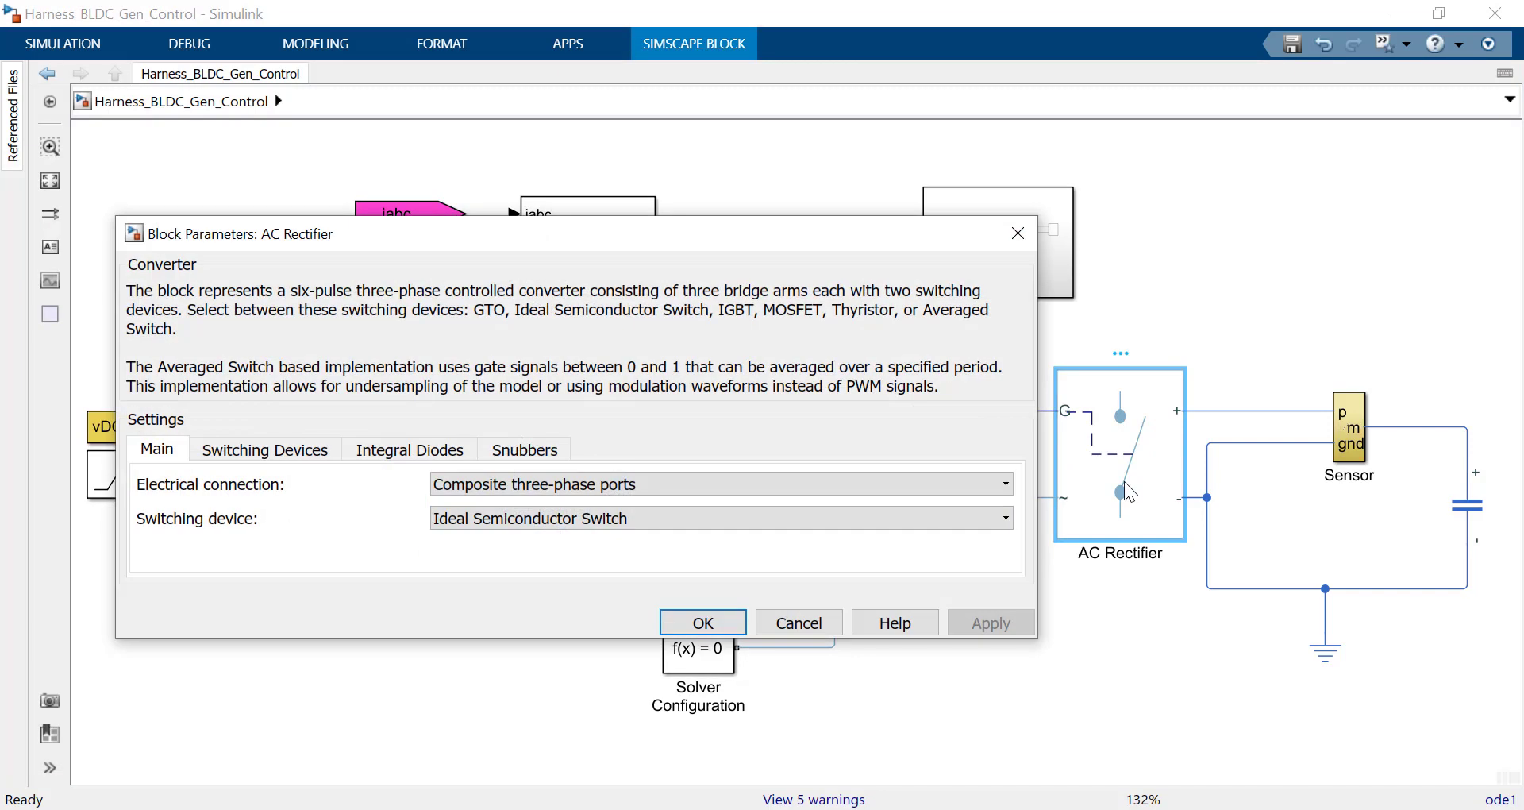
left_click(907, 515)
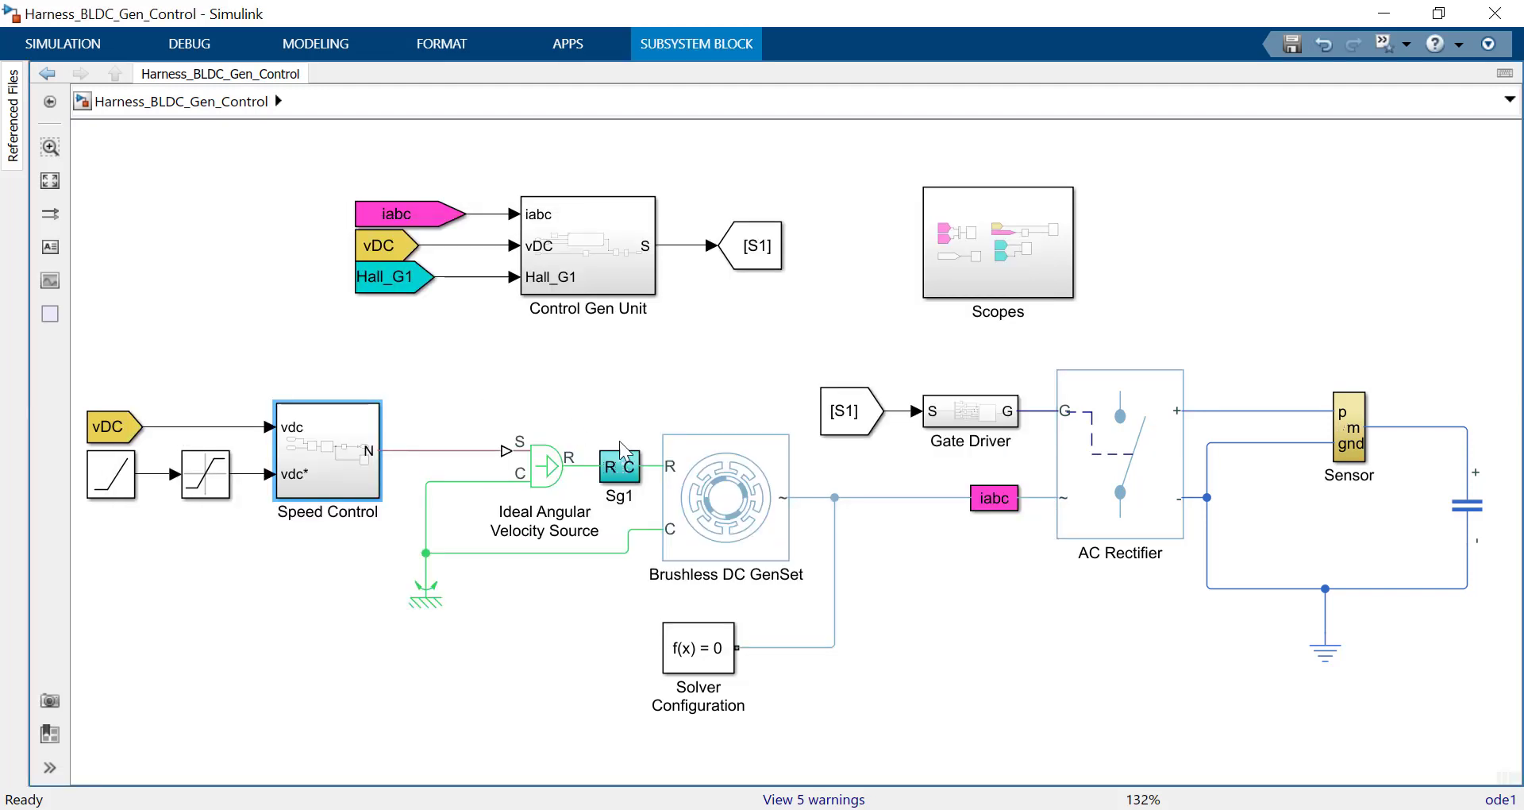
left_click(620, 469)
double_click(619, 464)
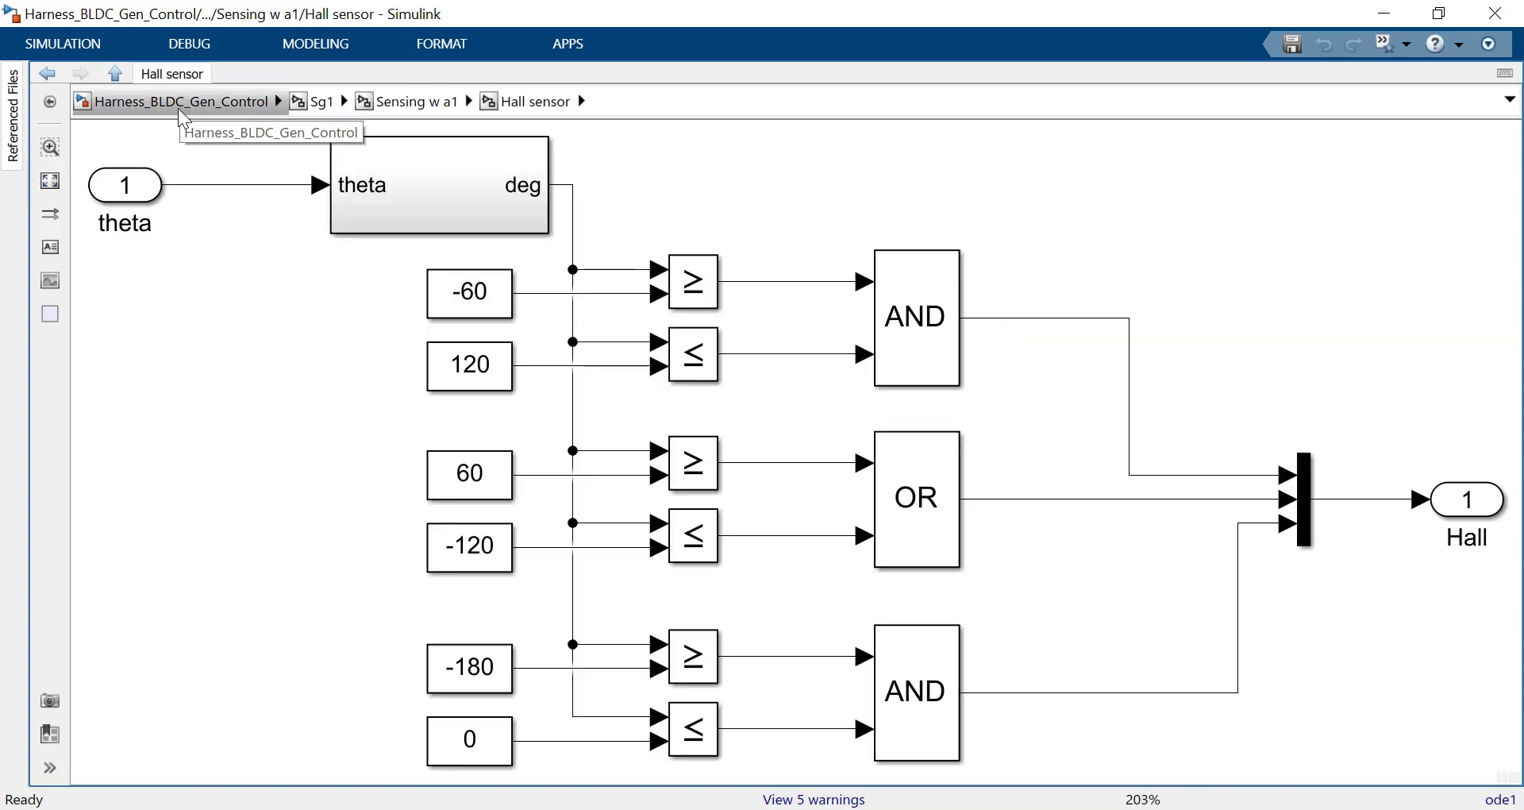
- Return to the top-level Harness_BLDC_Gen_Control model and open Control Gen Unit's BLDC current controller
left_click(178, 108)
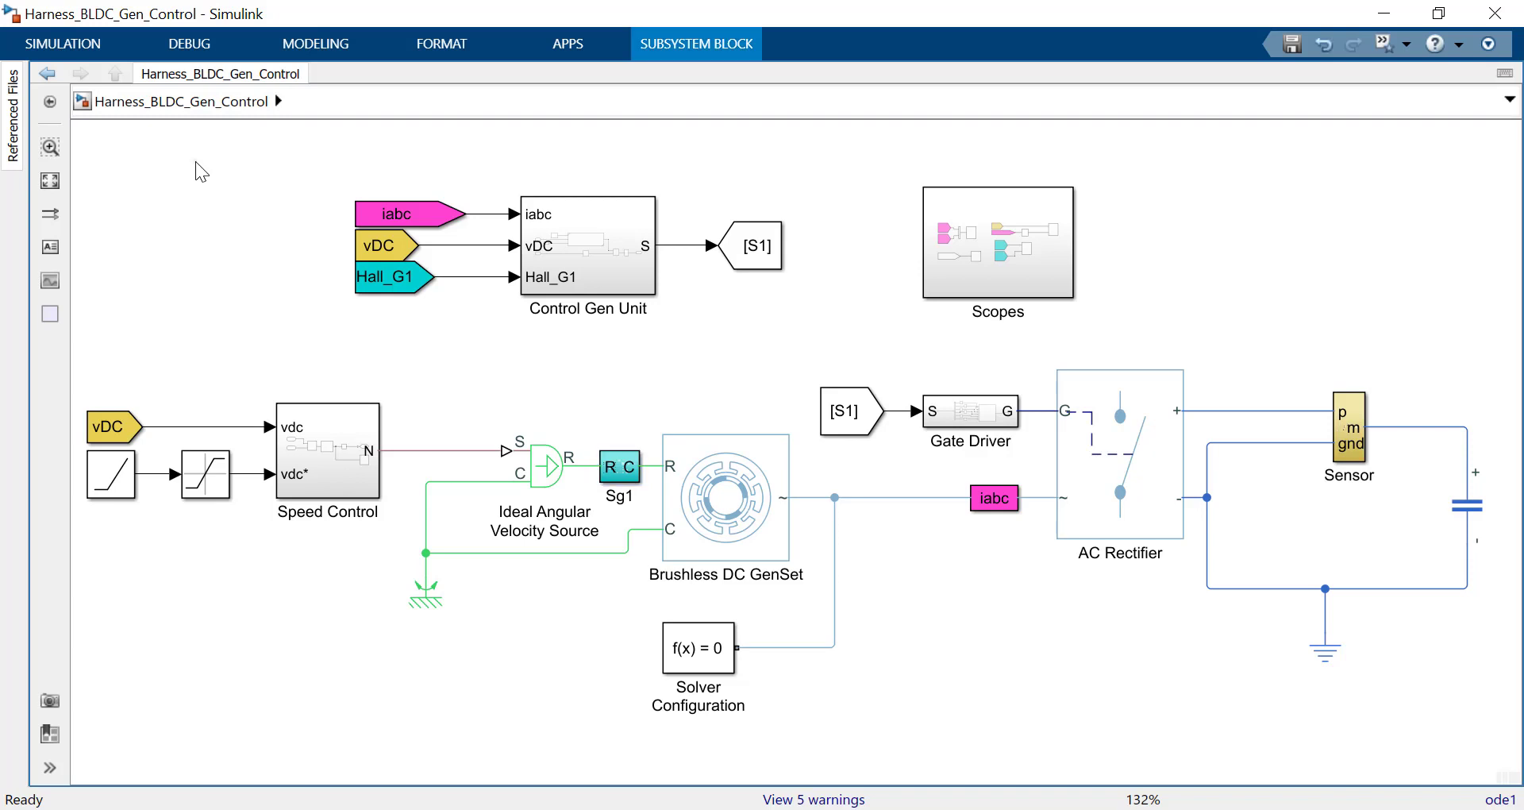
left_click(581, 209)
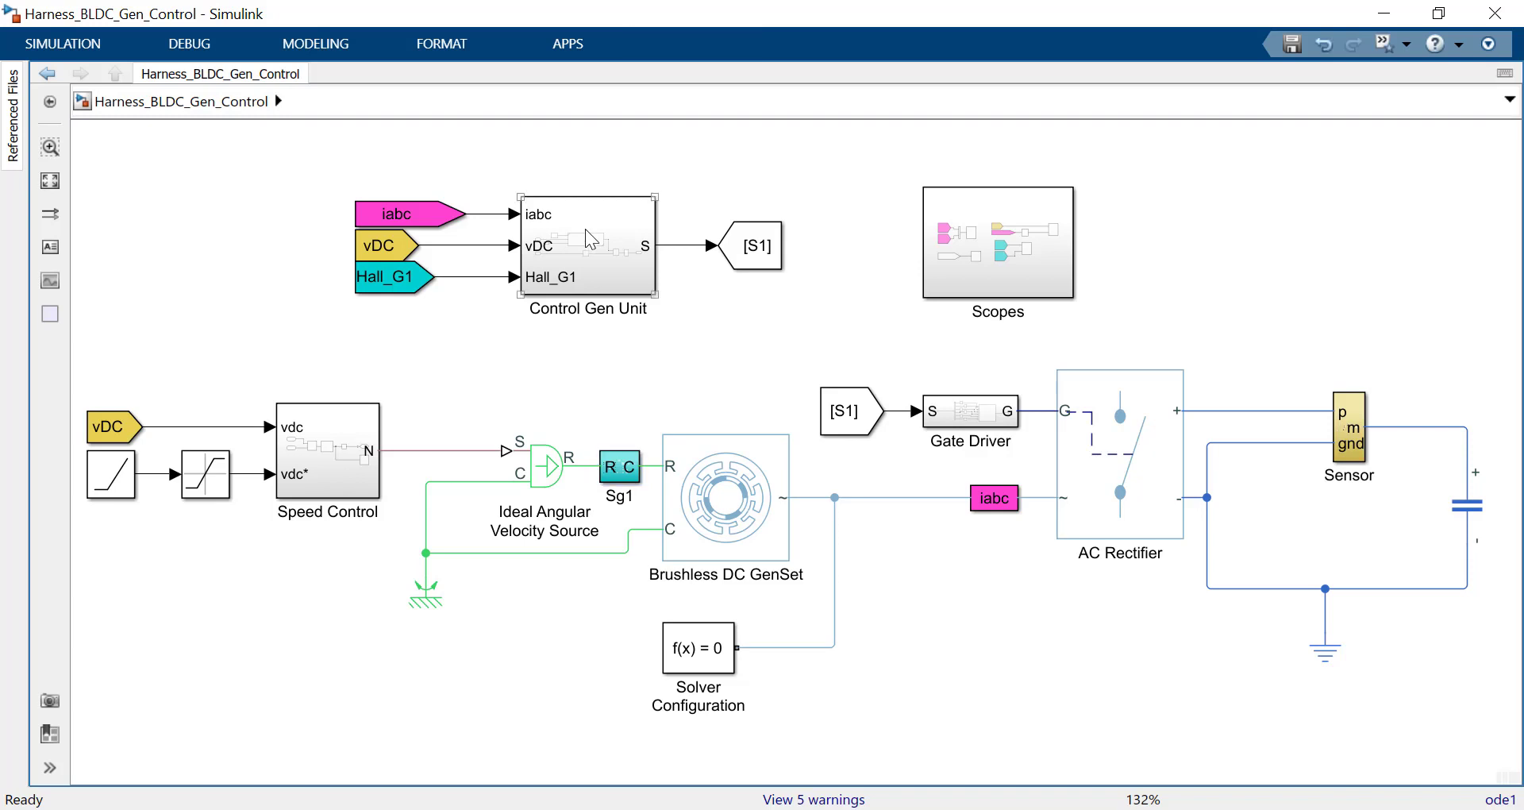
double_click(584, 229)
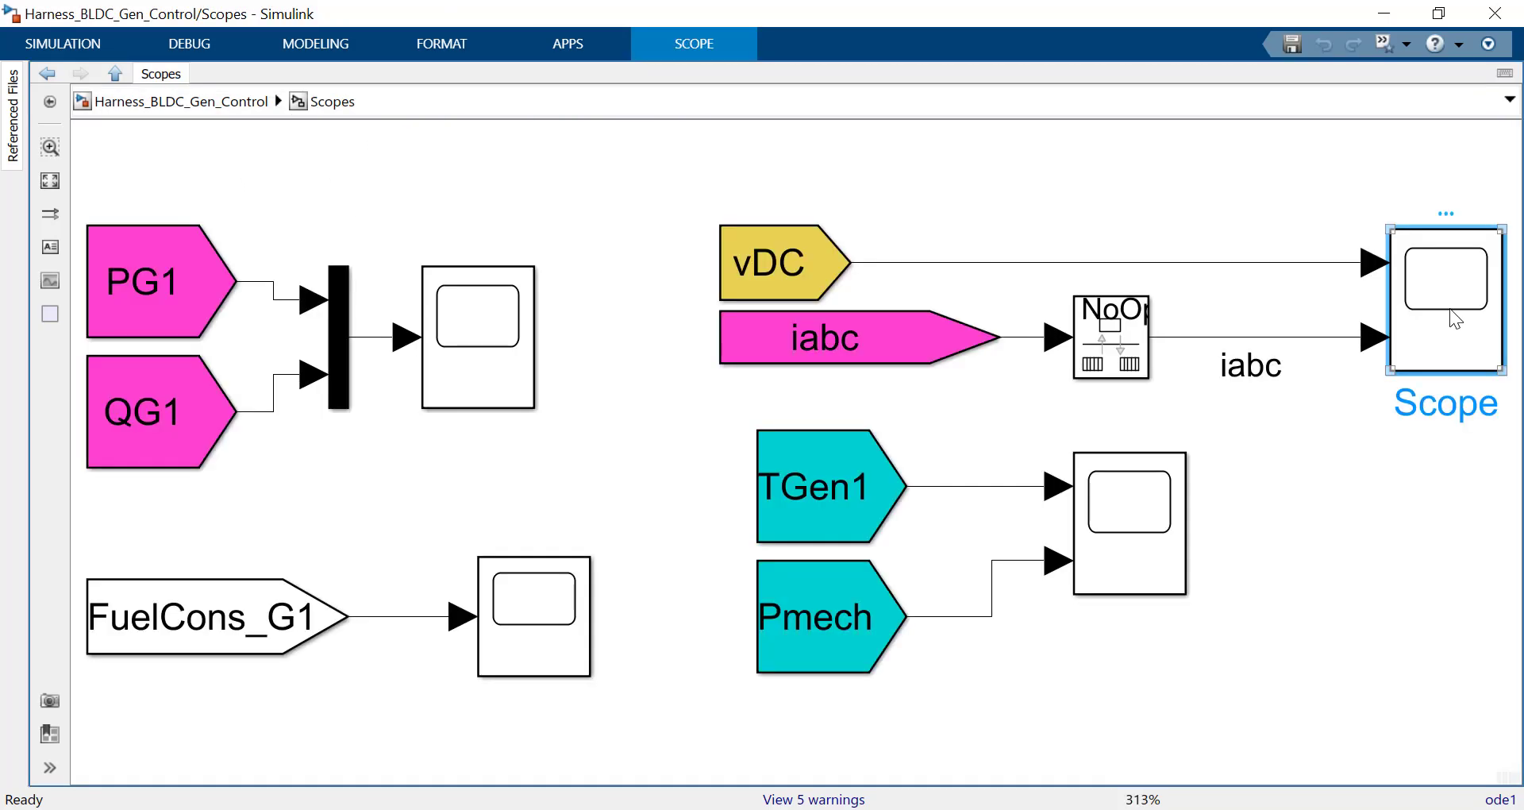
- Display the Scope3 Consumed Fuel plot, reaching nearly 90 g after 6 seconds
double_click(1449, 308)
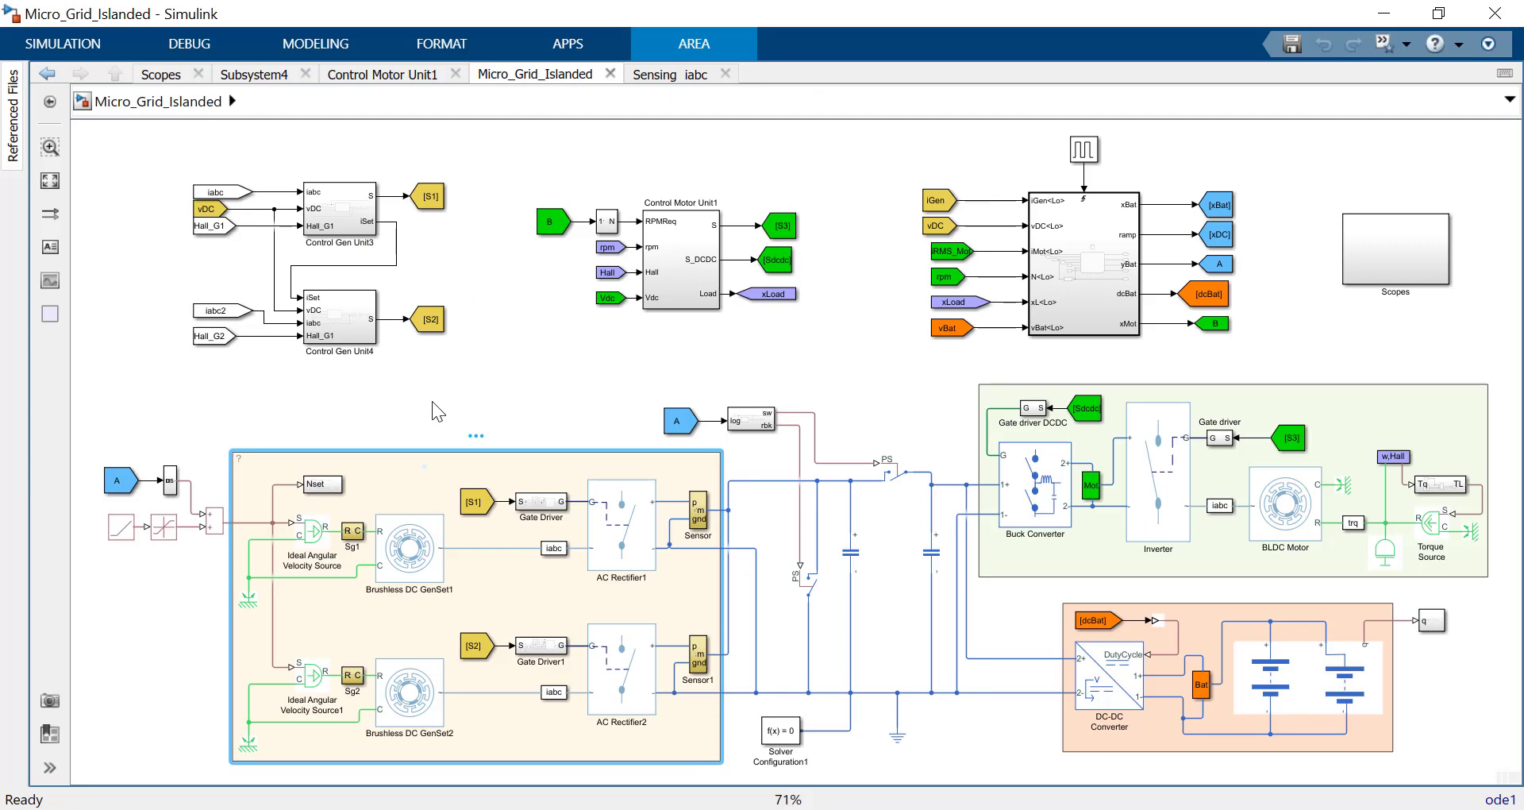
- Highlight AC Rectifier1, AC Rectifier2, the motor drive, Buck Converter, Inverter, BLDC Motor and battery in turn
left_click(612, 559)
left_click(629, 672)
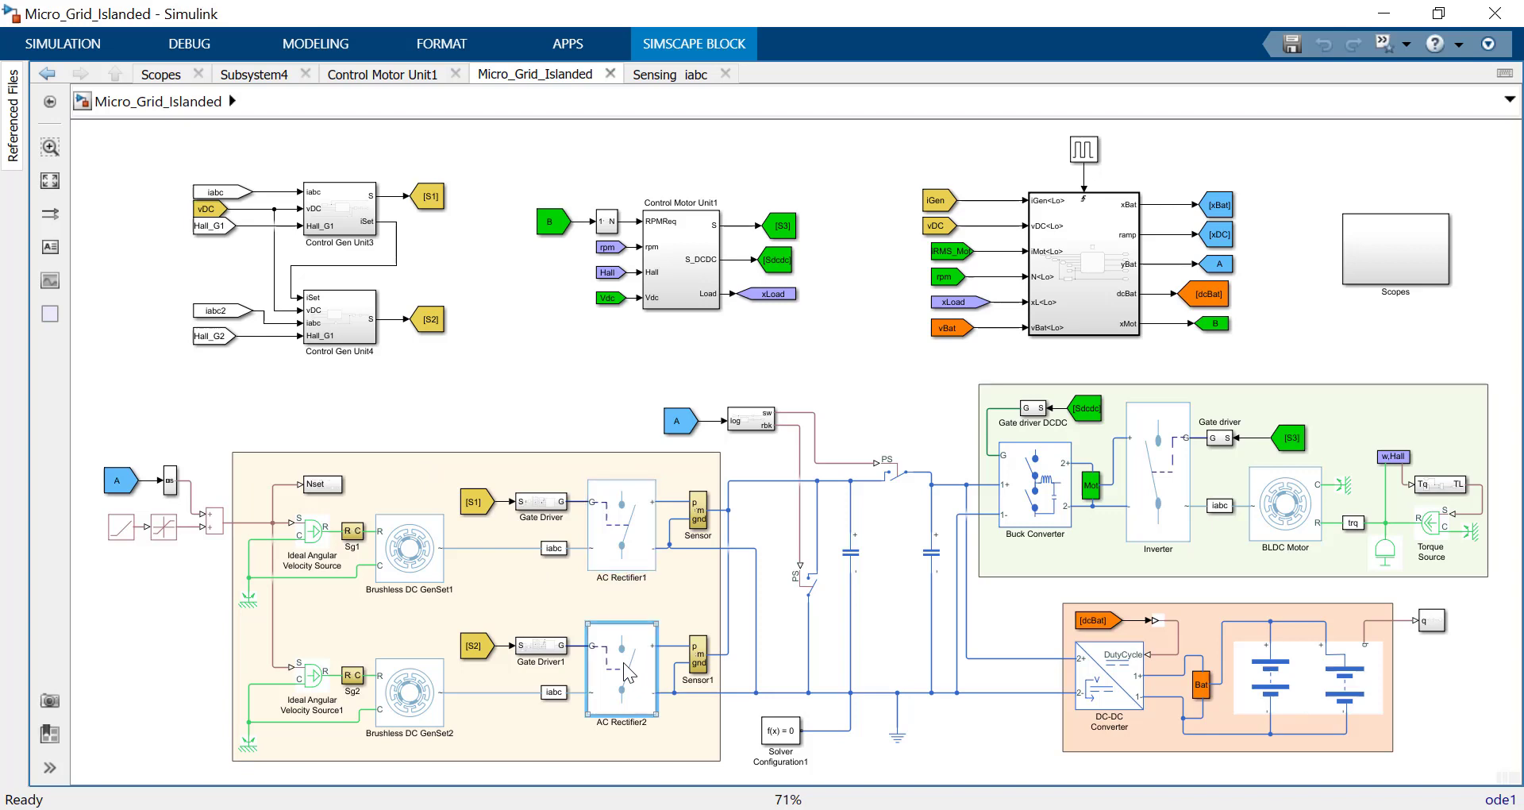
left_click(1008, 566)
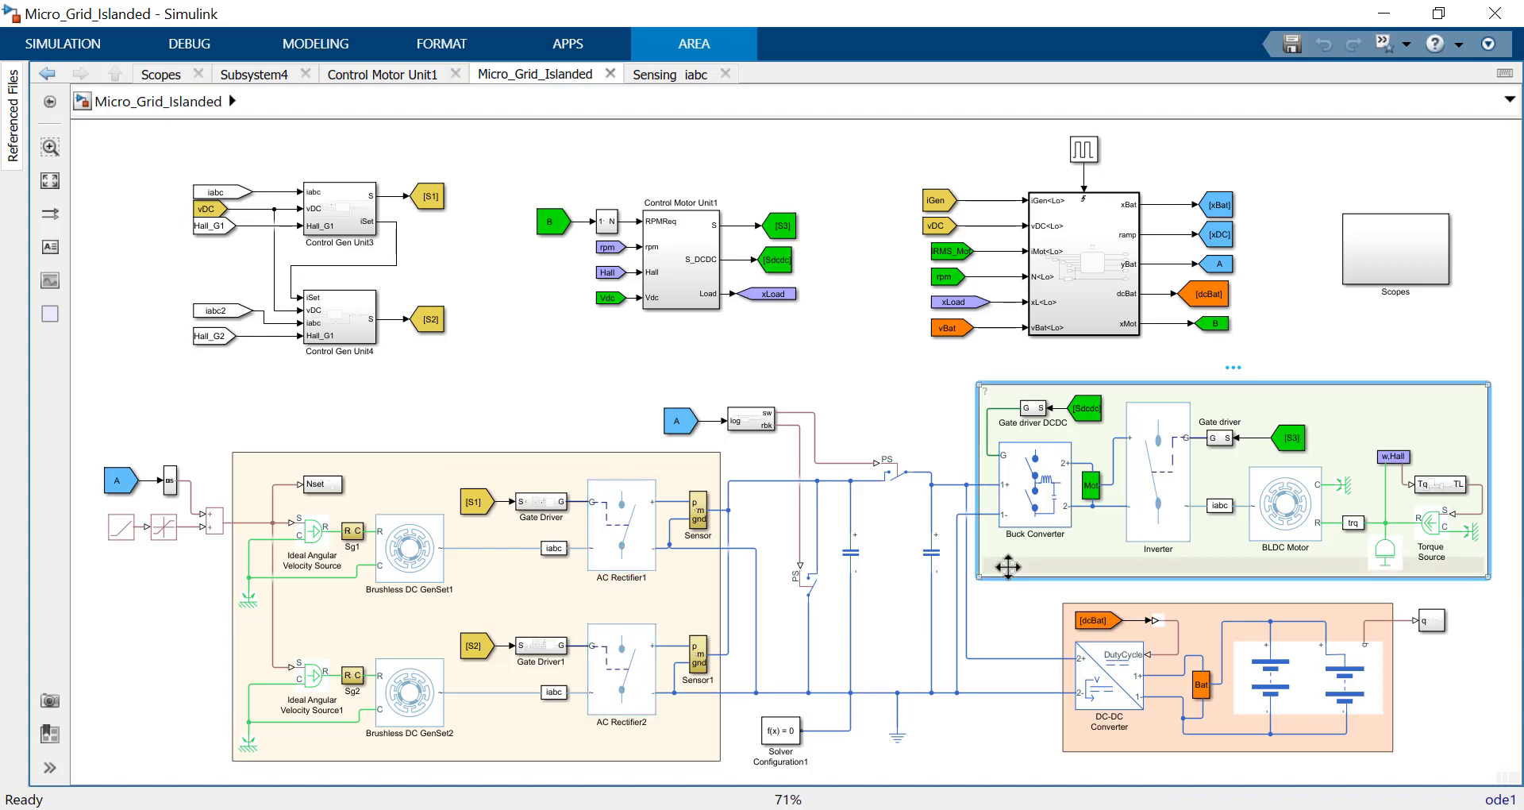
left_click(1049, 527)
left_click(1050, 528)
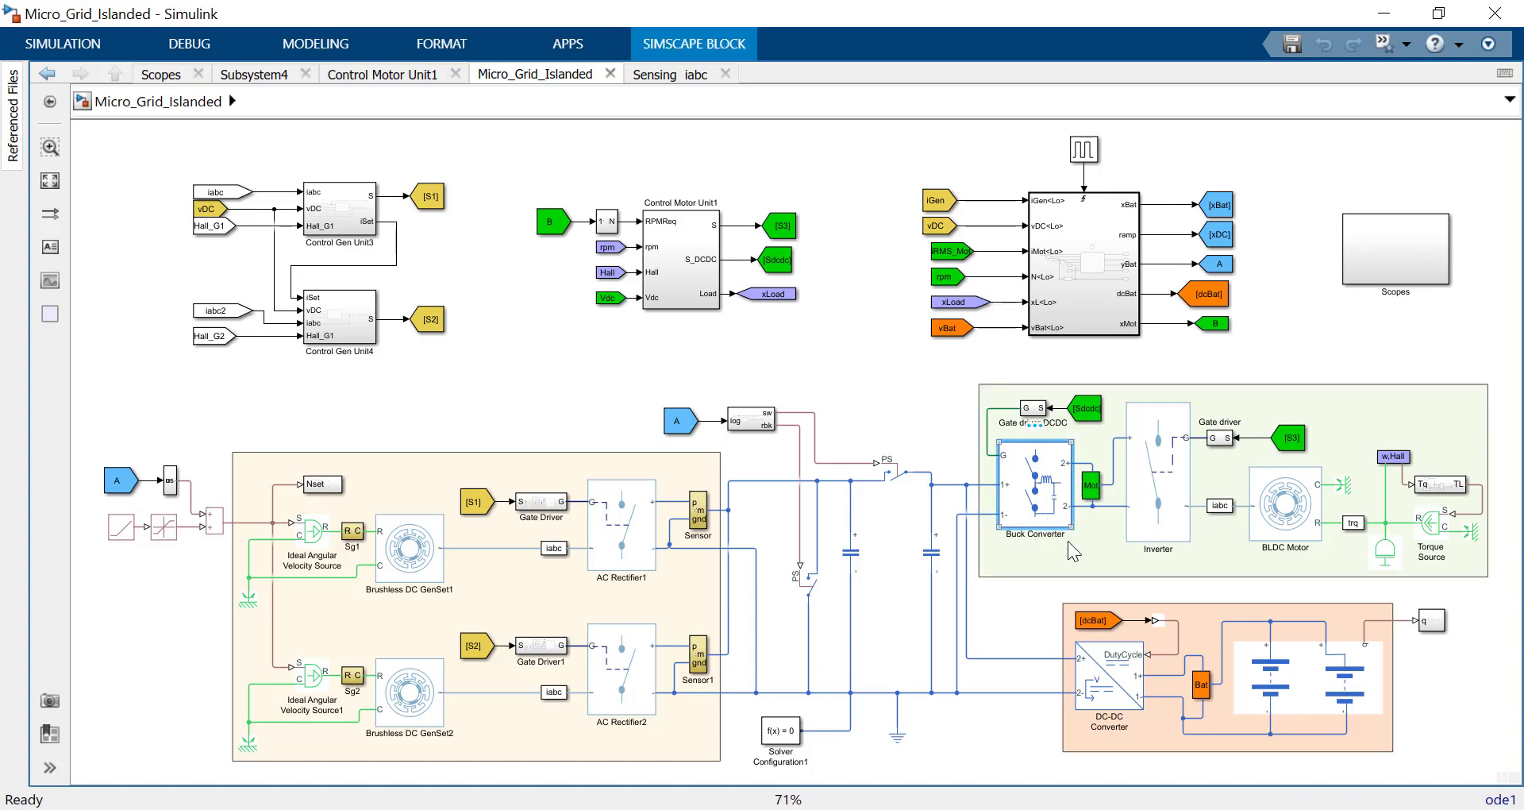
left_click(1171, 534)
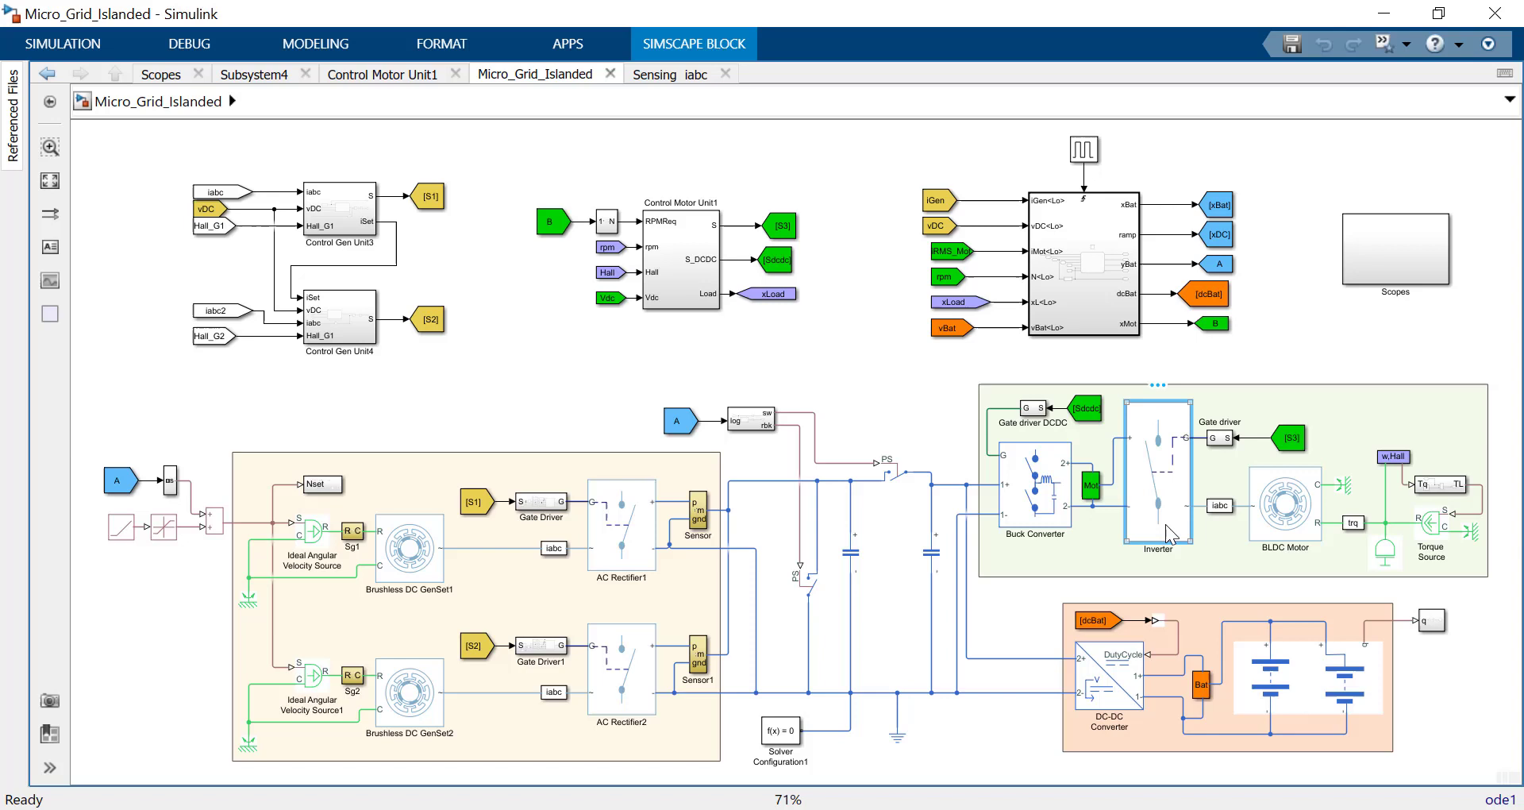
left_click(1293, 514)
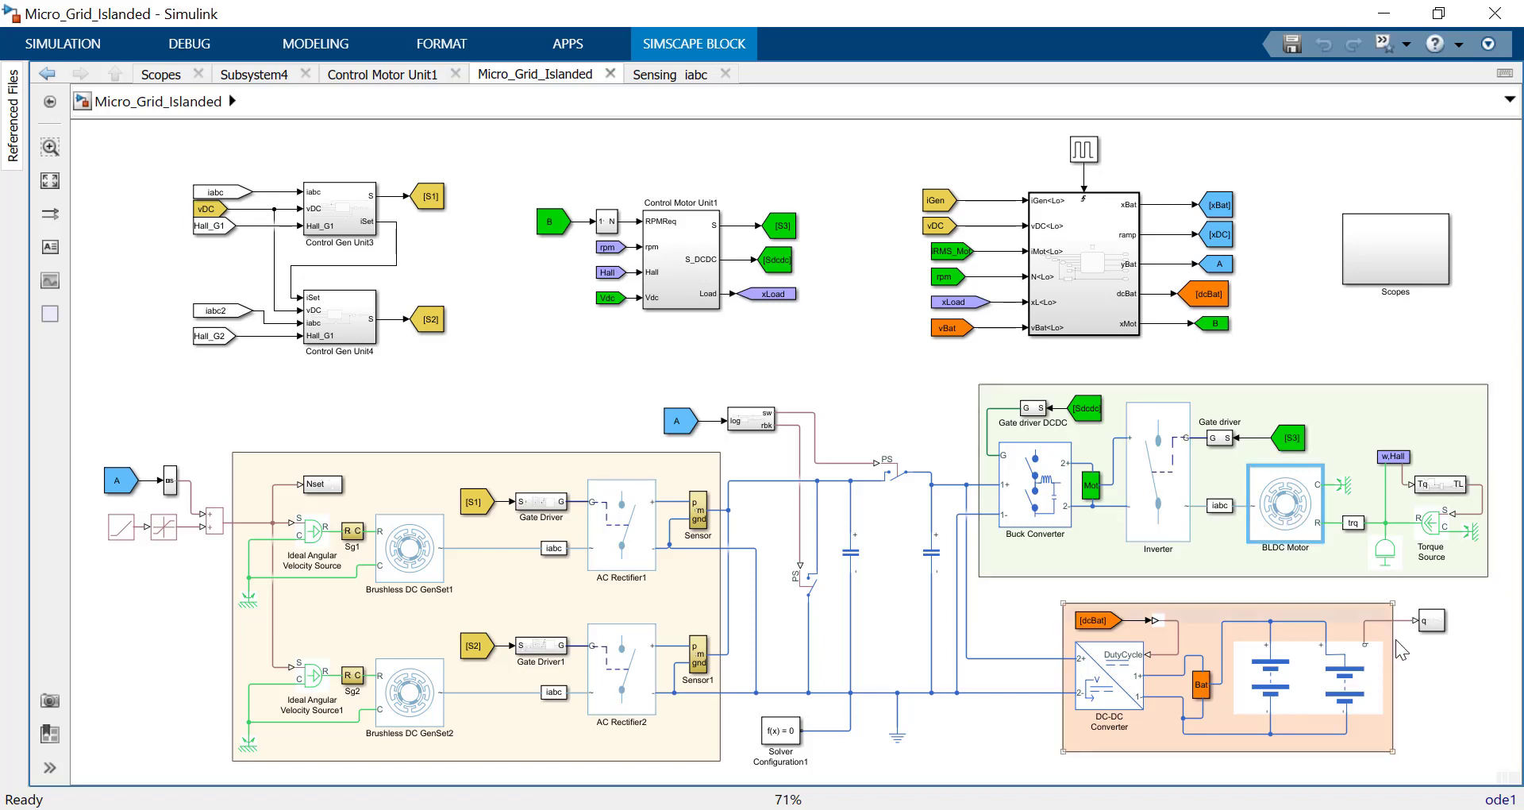
left_click(1269, 627)
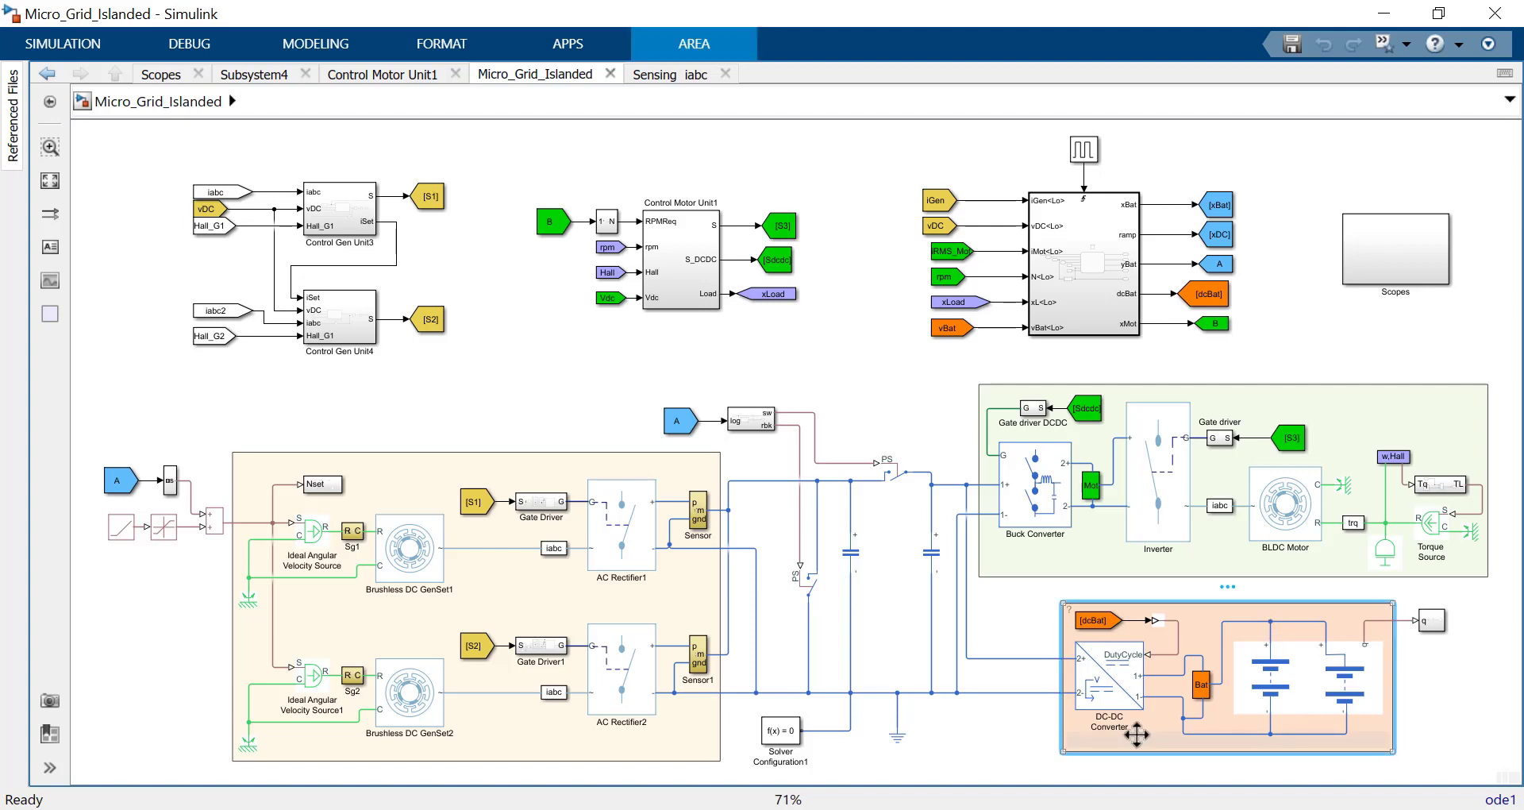
- Open the Logic Stateflow chart inside Triggered Subsystem1
left_click(991, 774)
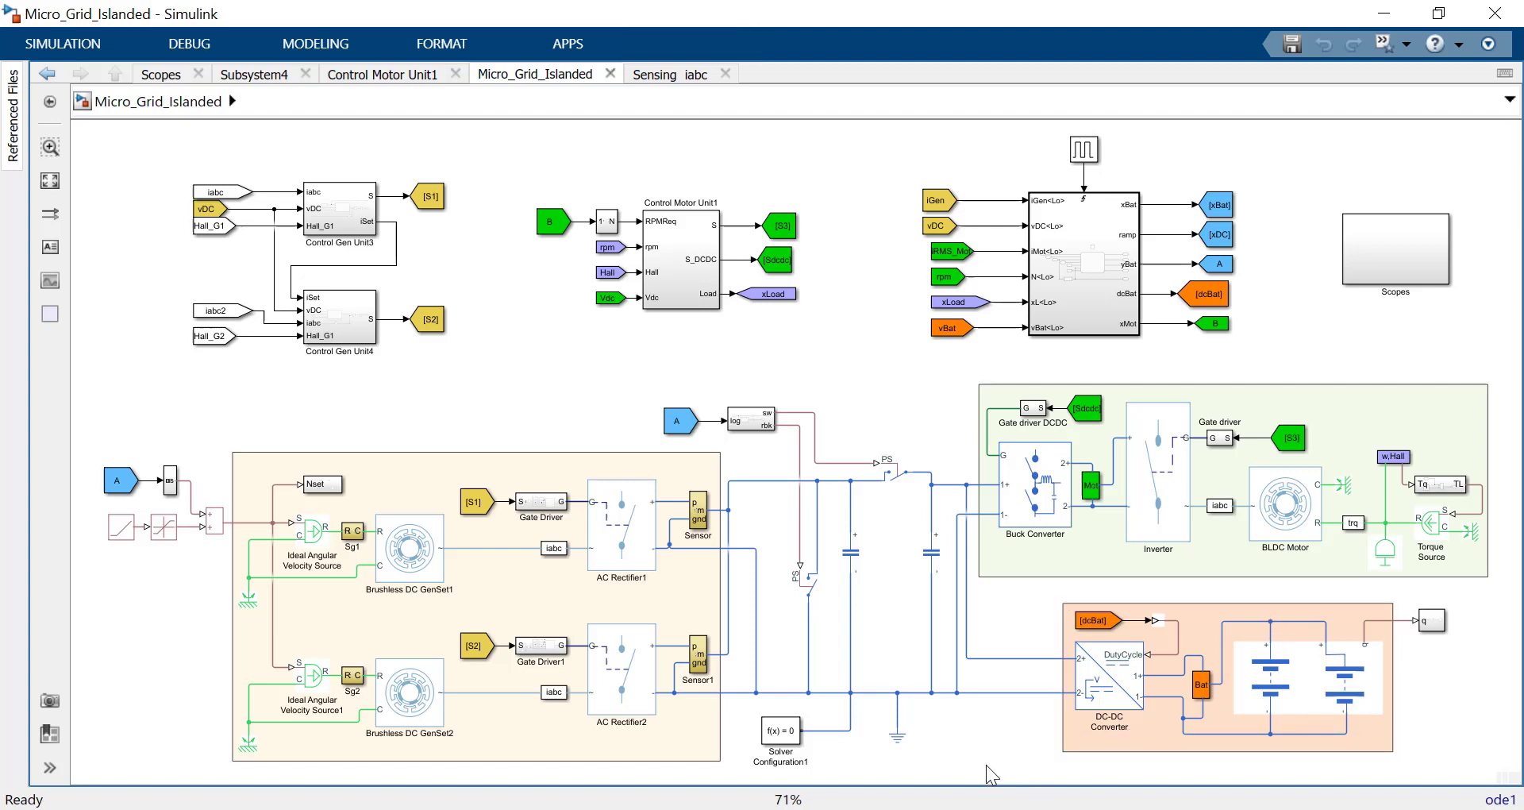
left_click(1073, 495)
double_click(1092, 316)
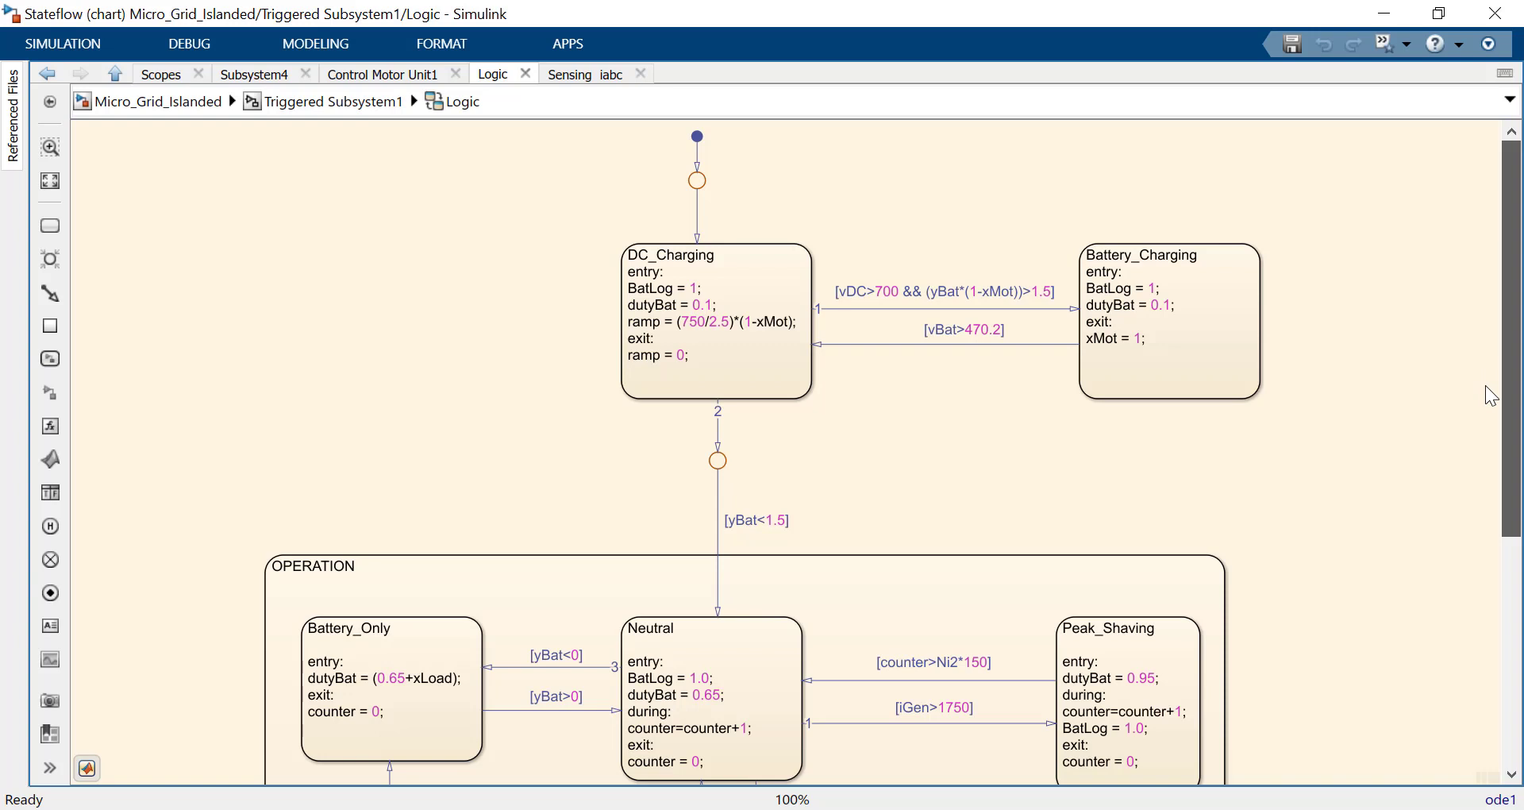
- Walk through the Neutral, Peak_Shaving, Energy_Harvesting and Battery_Only states, then open the Torque scope
scroll(1478, 369, "down", 5)
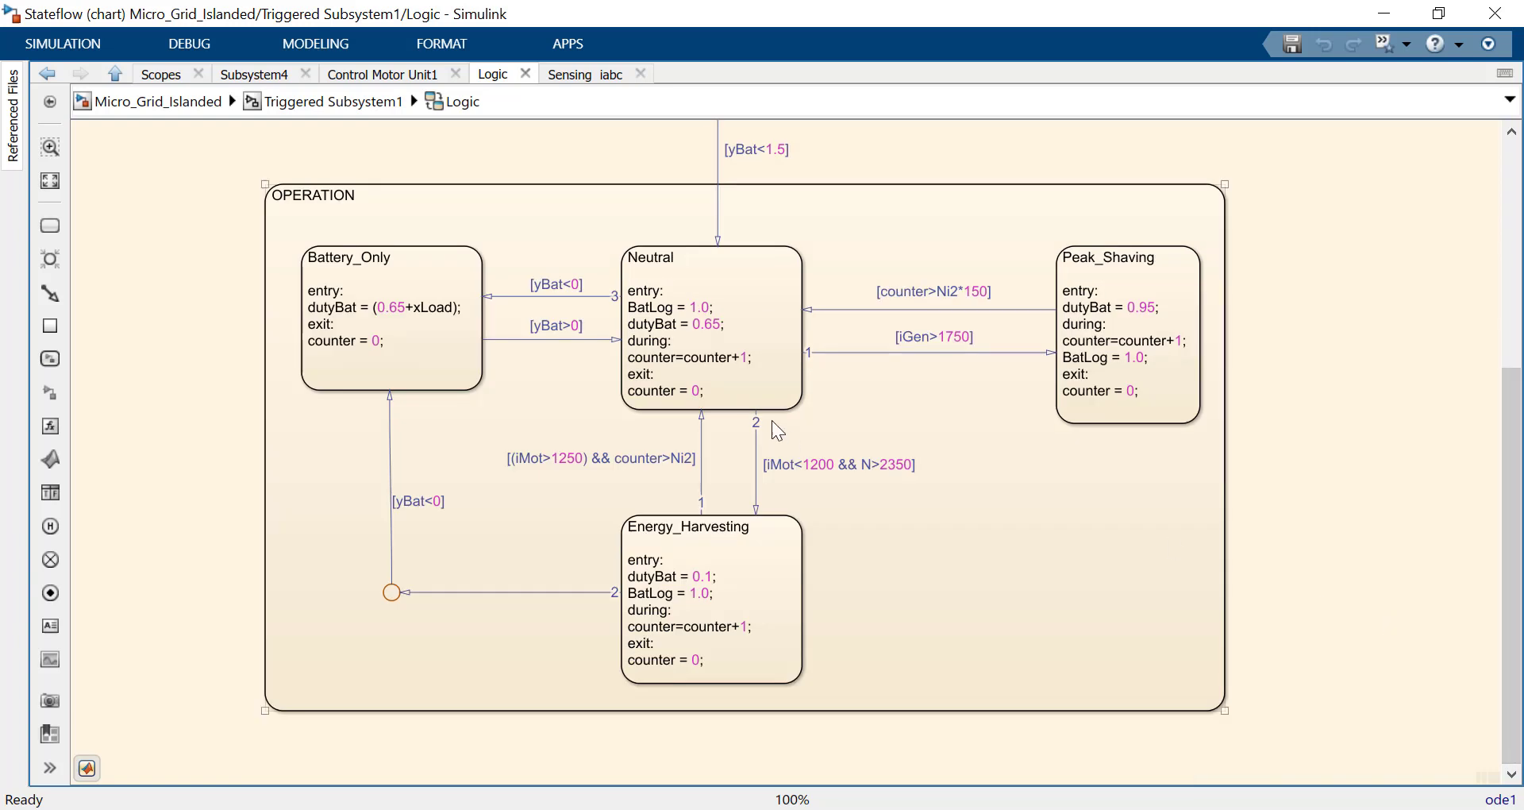
left_click(756, 371)
left_click(762, 384)
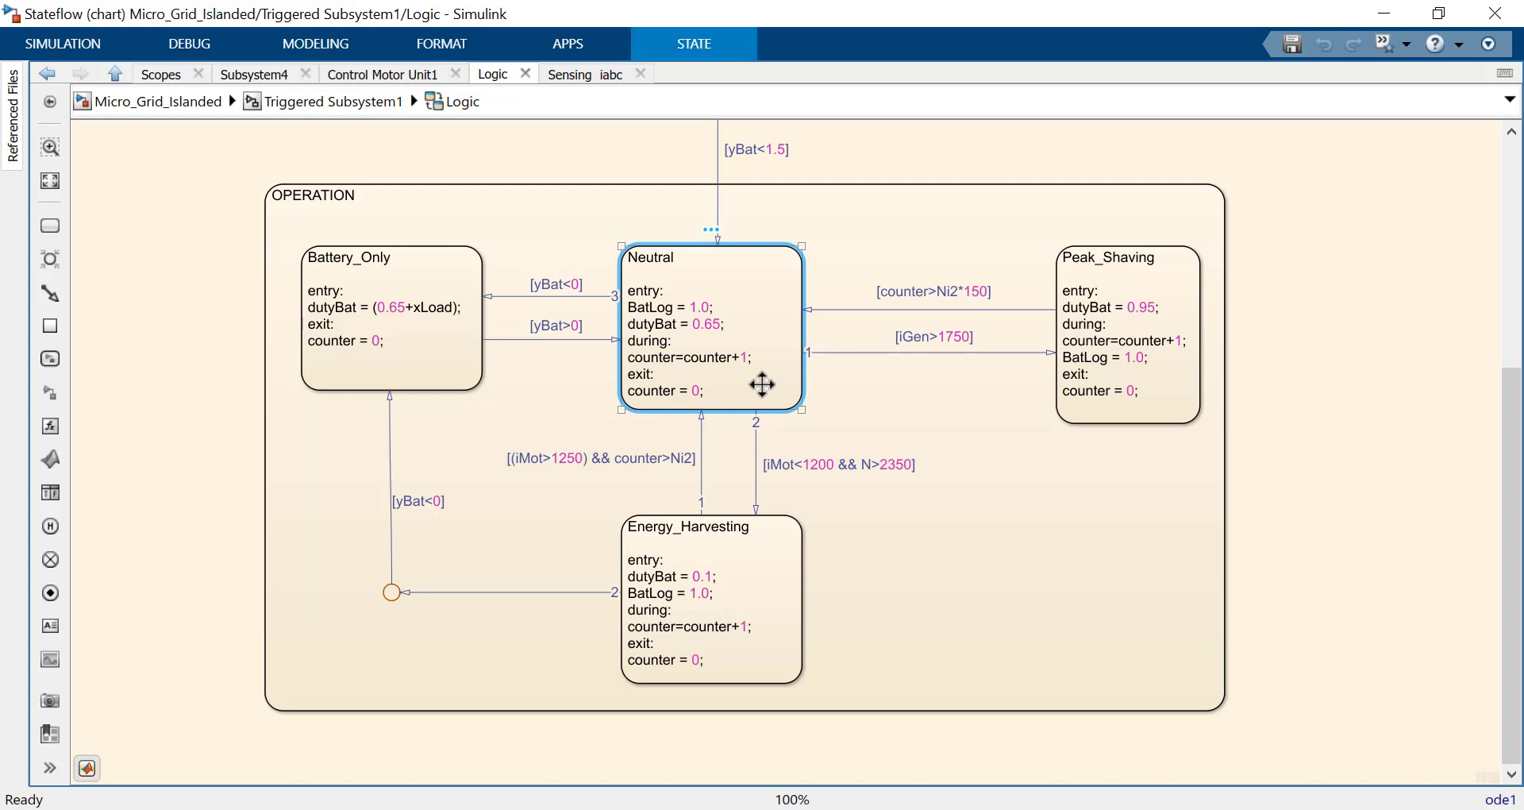
left_click(1189, 412)
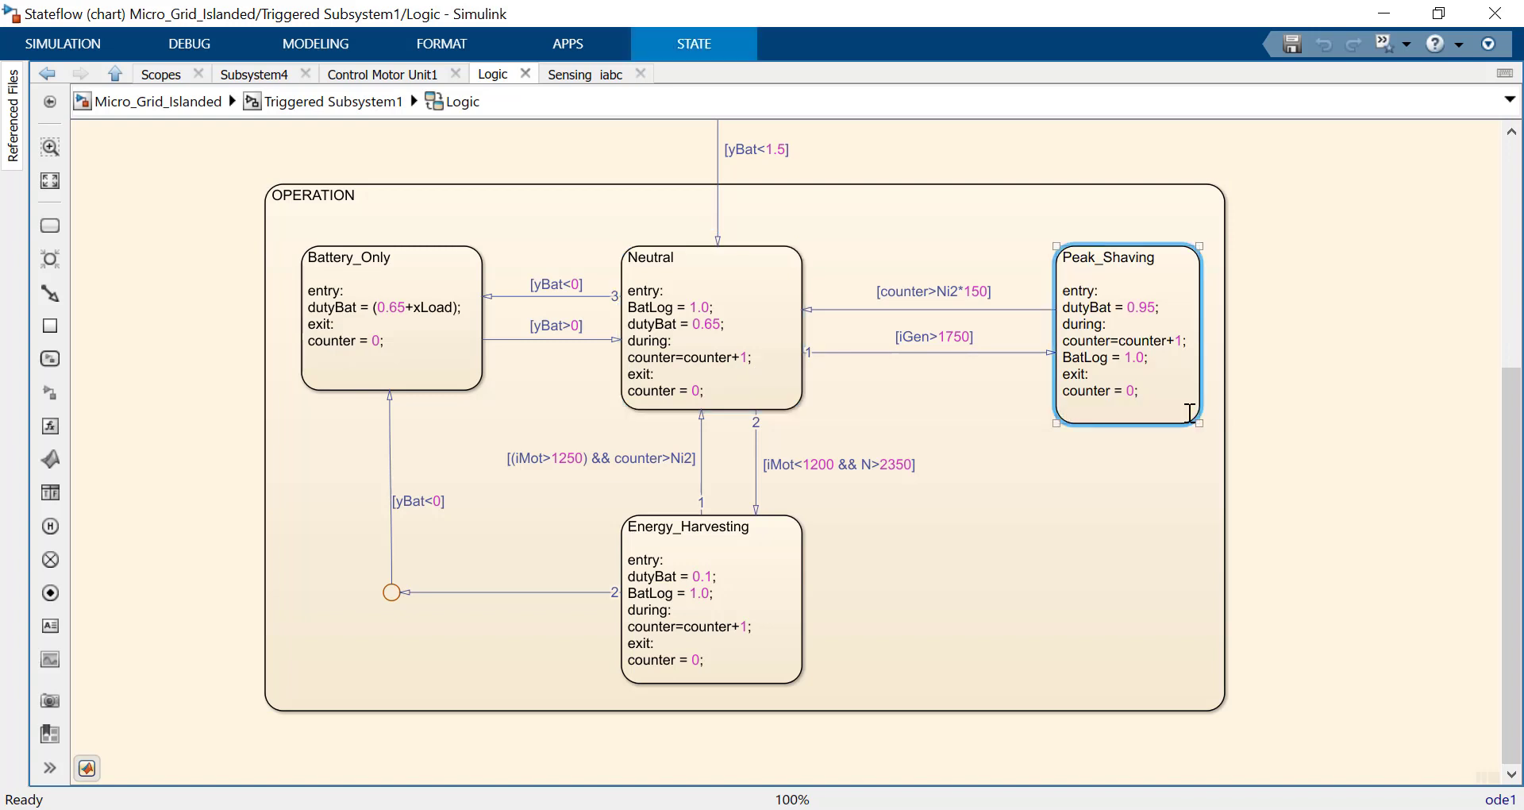
left_click(776, 627)
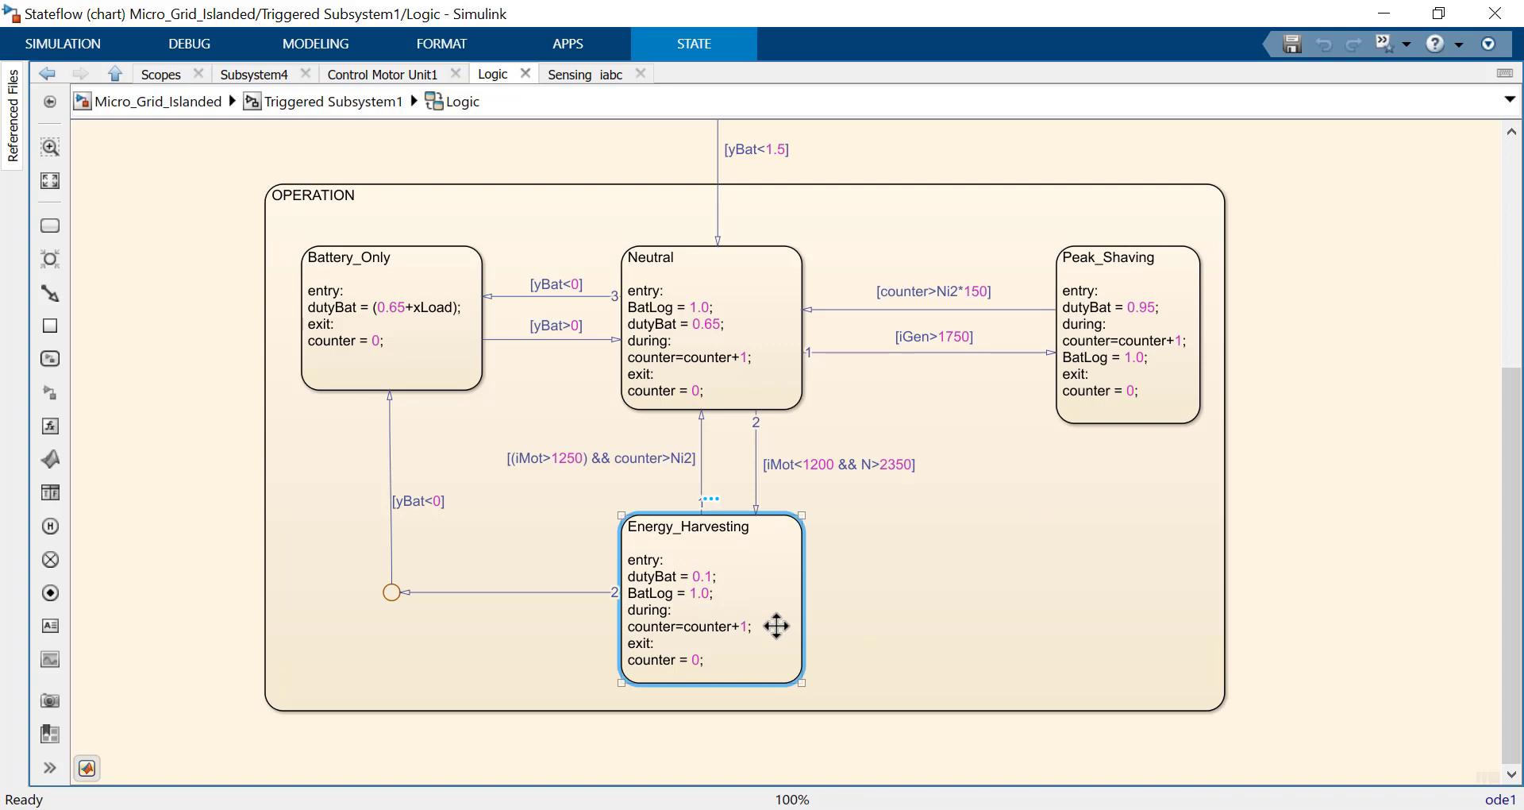
left_click(434, 380)
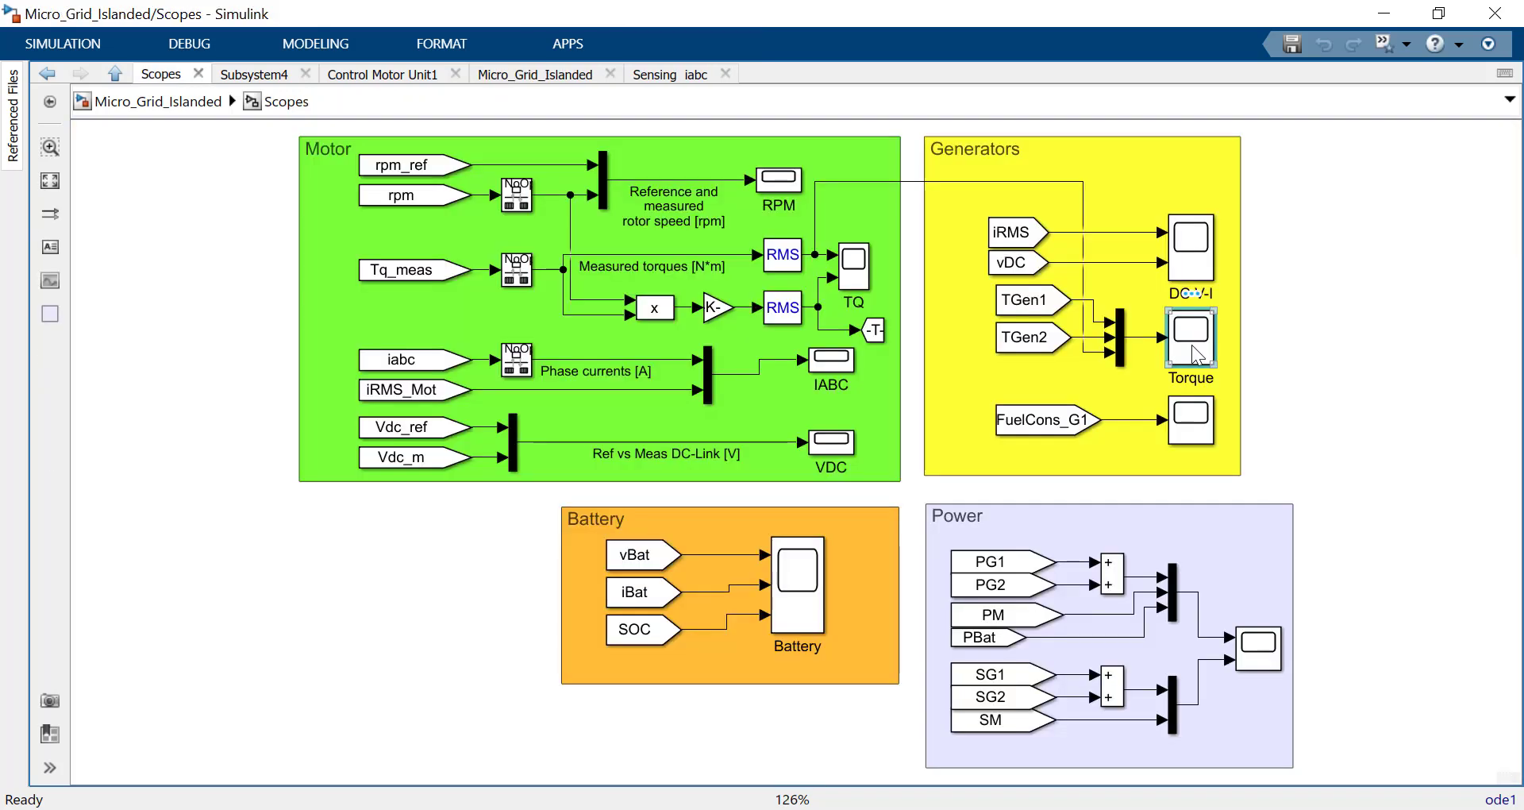
double_click(1194, 337)
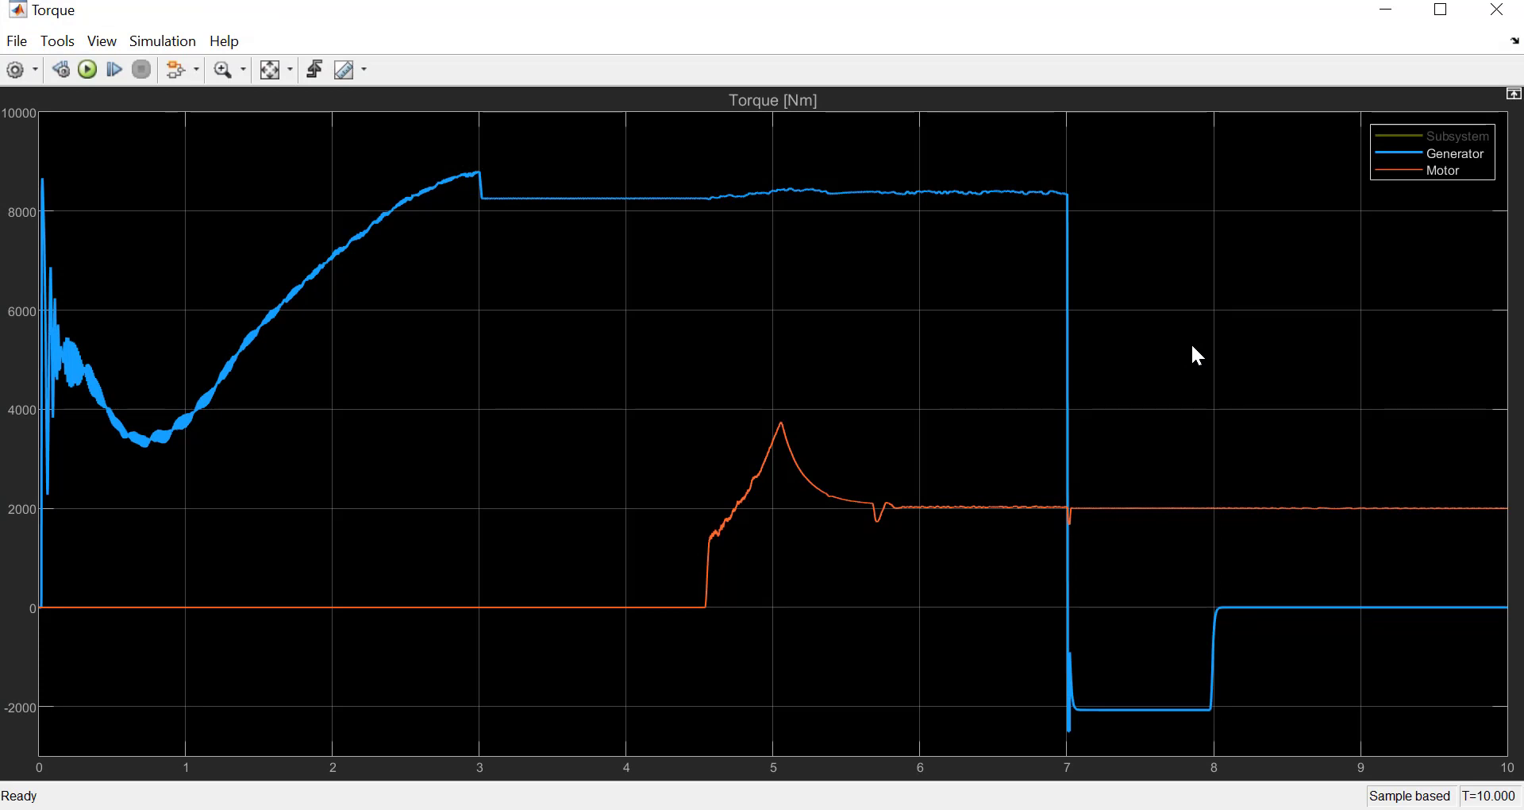
- Review the power, motor speed and phase current scopes, then plot back_emf with electrical_torque
key("alt+Tab")
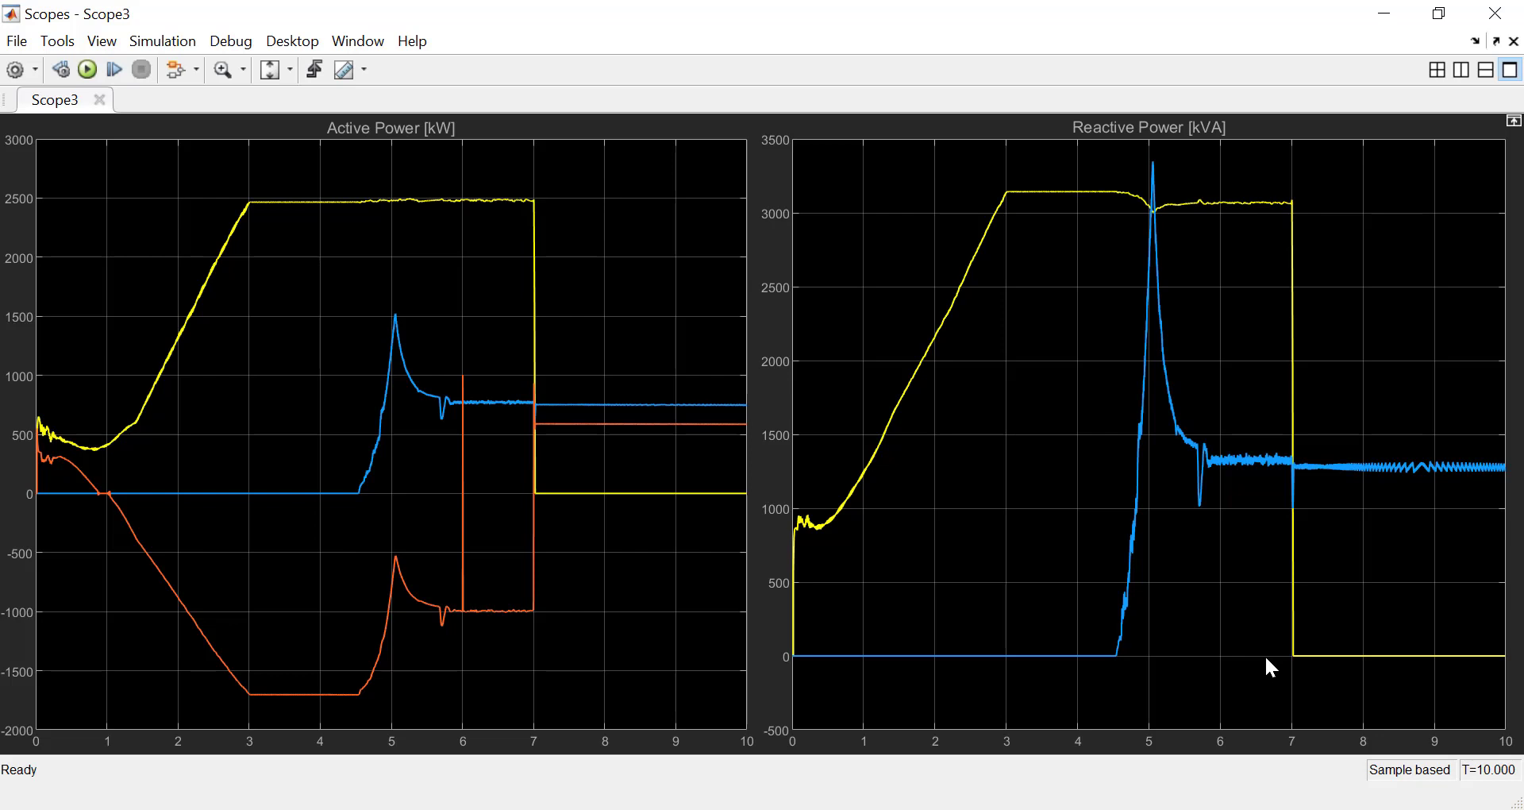
key("alt+Tab")
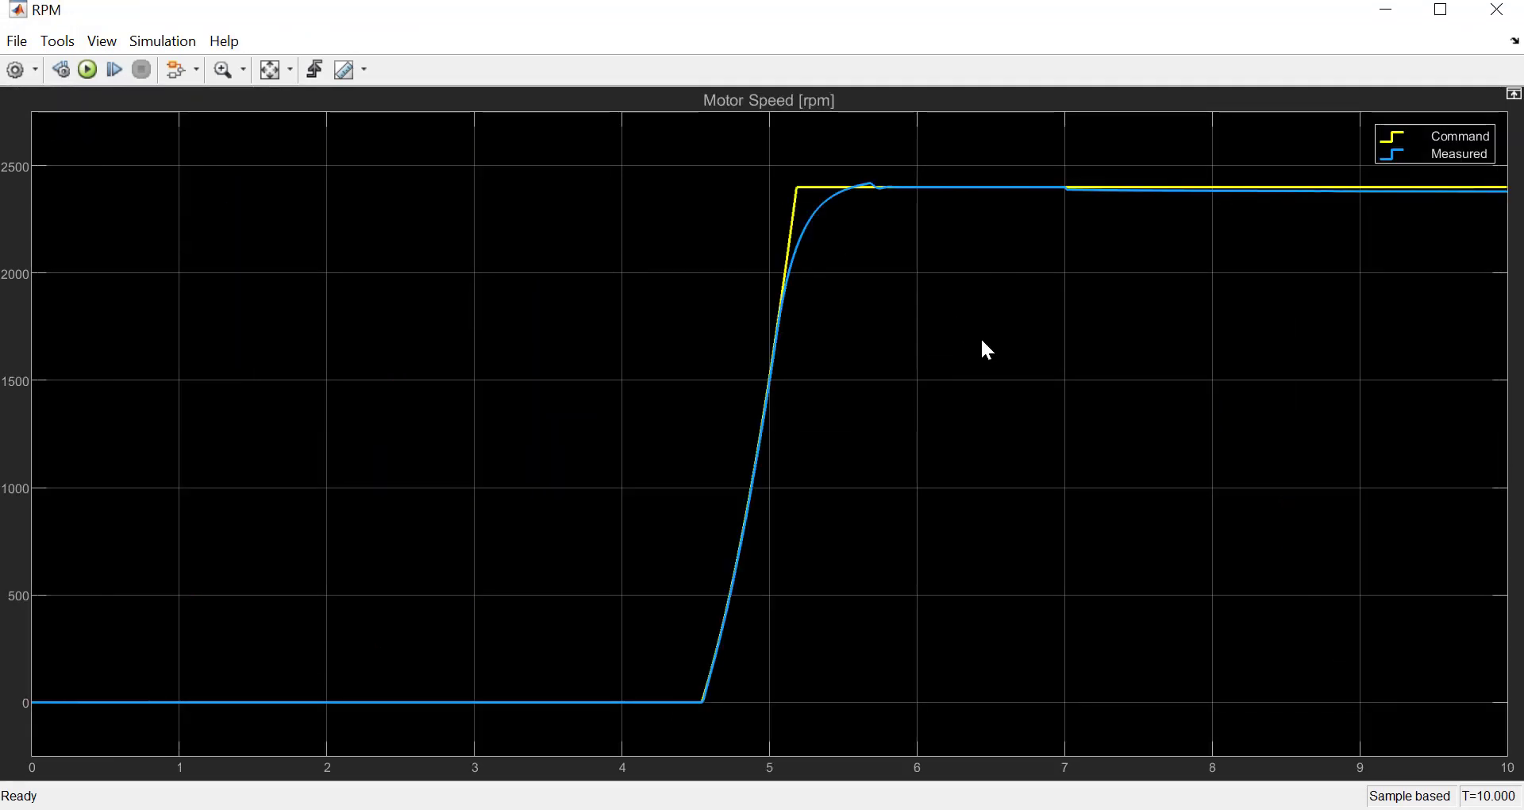
key("alt+Tab")
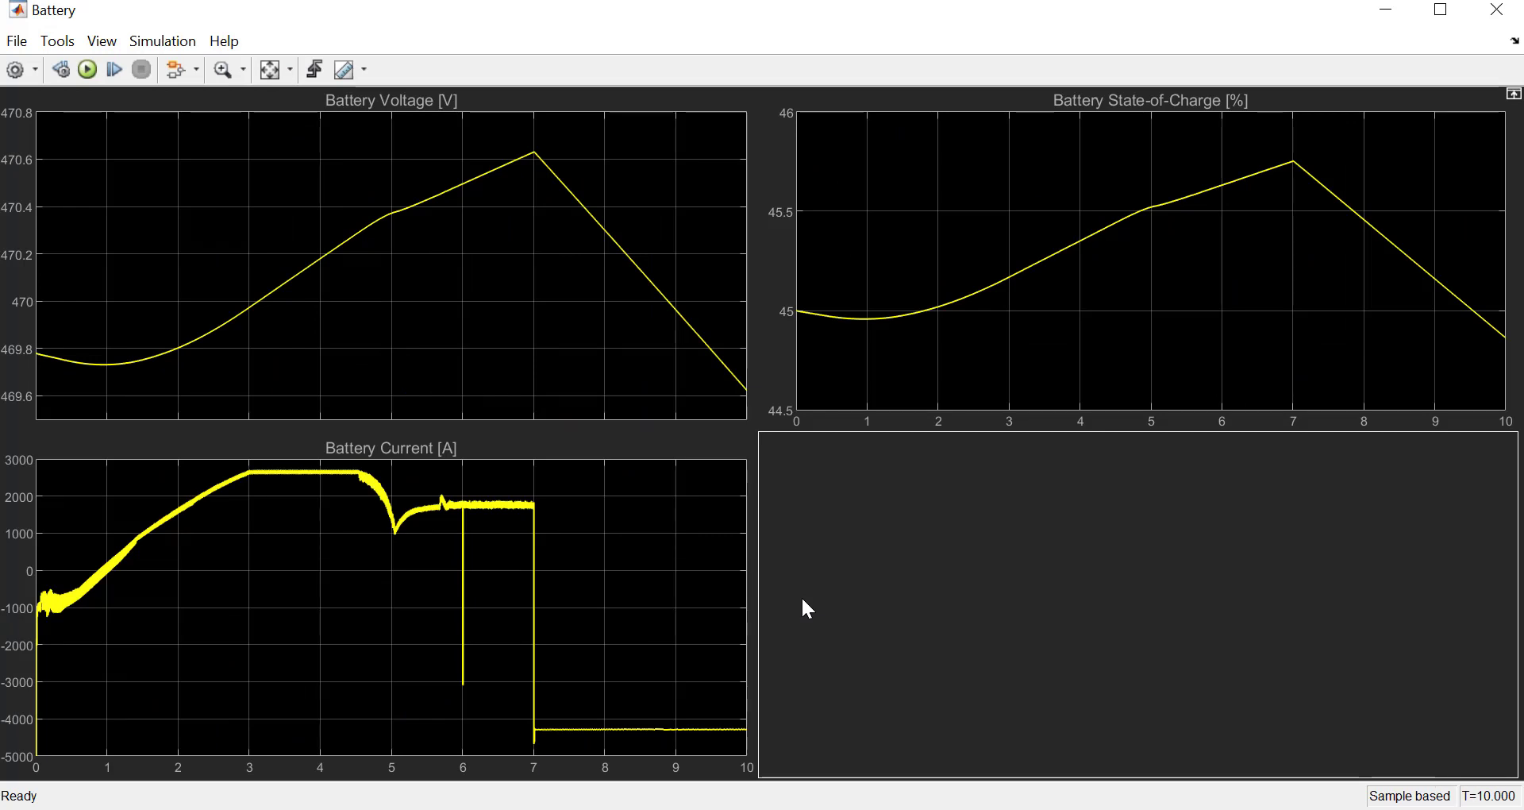
key("alt+Tab")
left_click(103, 368, "ctrl")
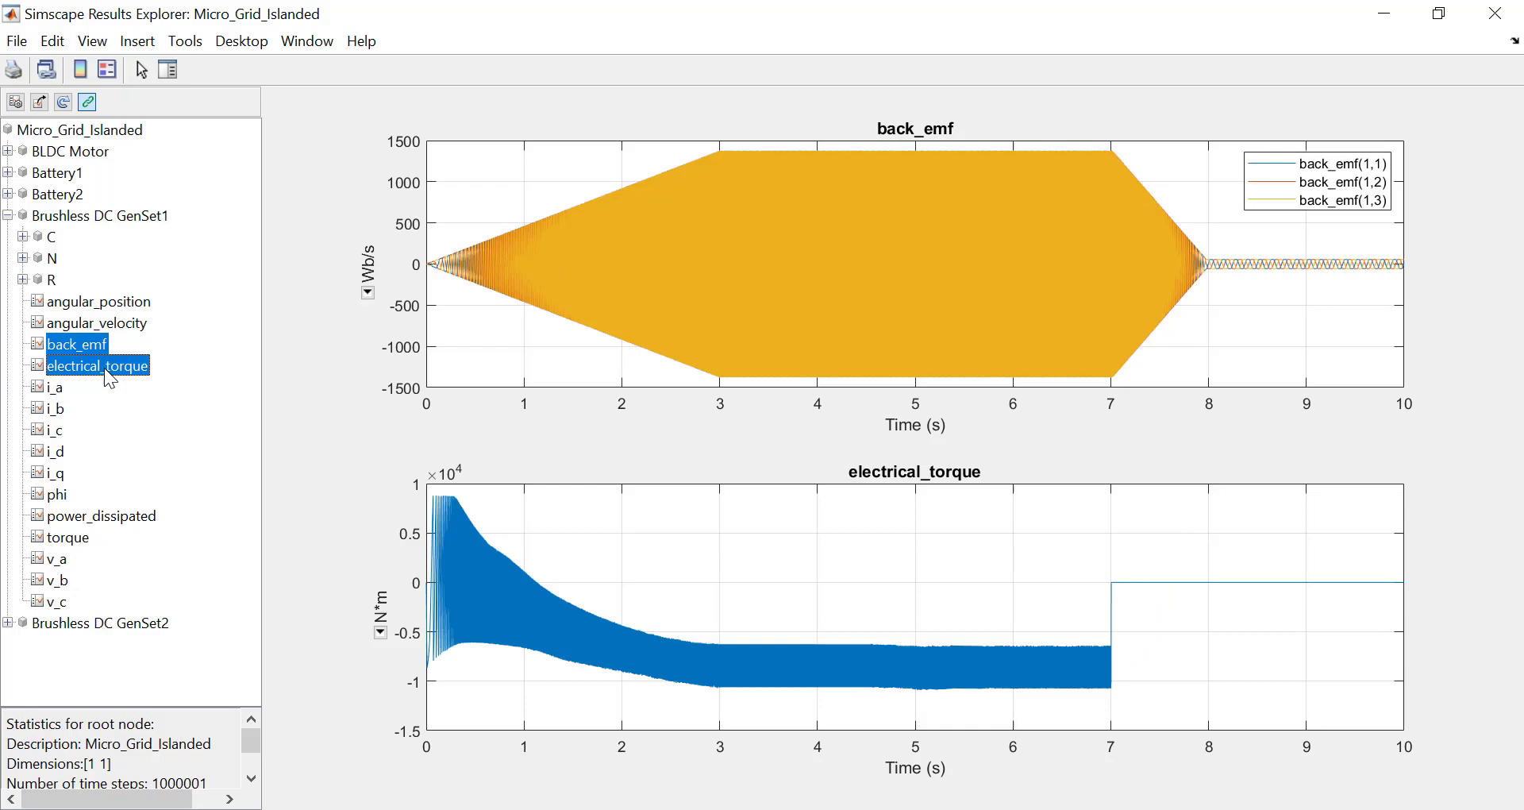
- Plot Brushless DC GenSet1's i_d and i_q currents on the same axes
left_click(54, 450)
left_click(57, 473, "ctrl")
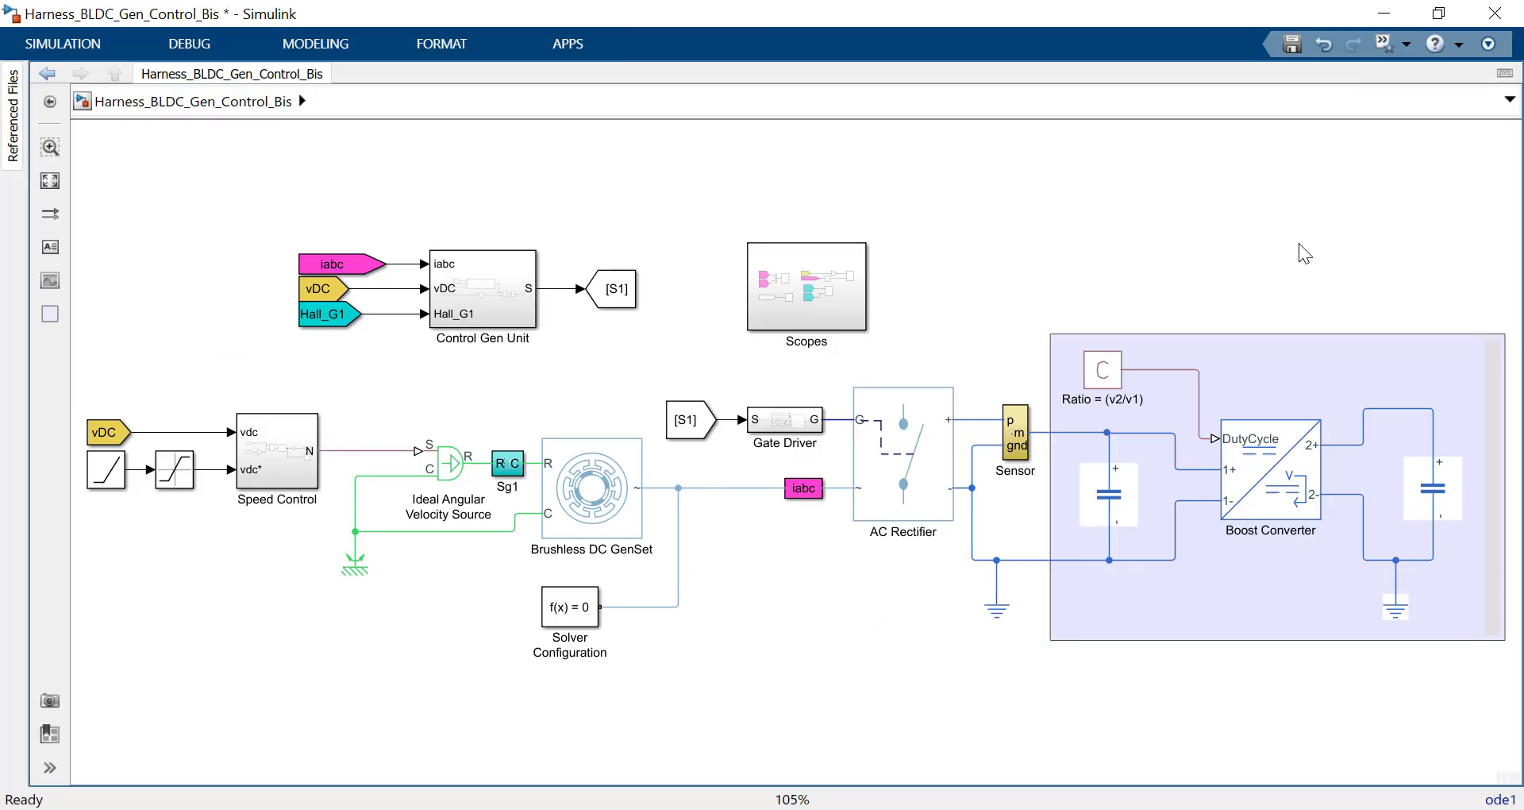
- Open the harness DC link voltage and generator current plots, then Micro_Grid_Islanded_Bis Scopes
left_click(816, 288)
double_click(816, 288)
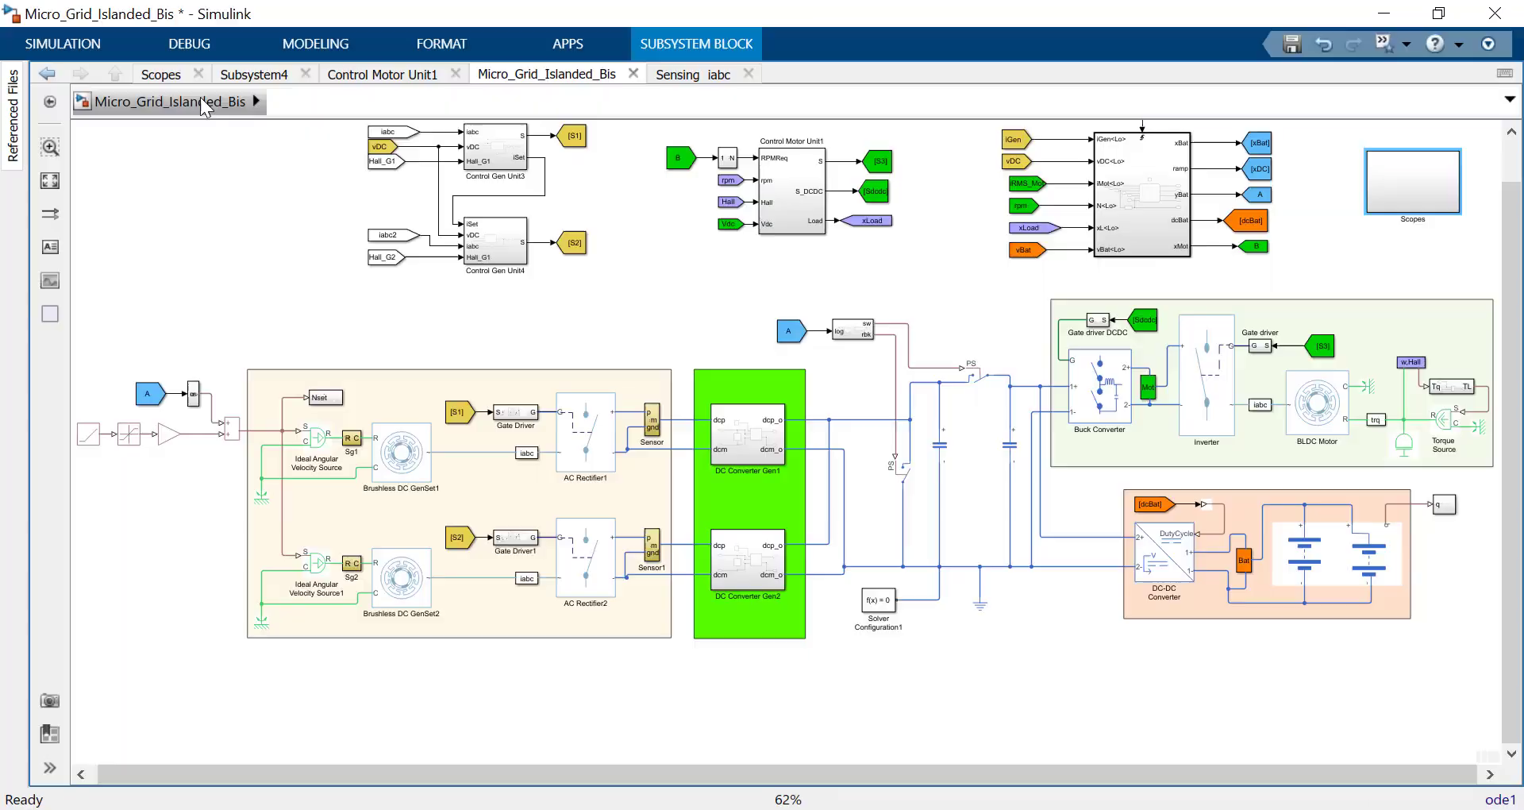
left_click(1478, 393)
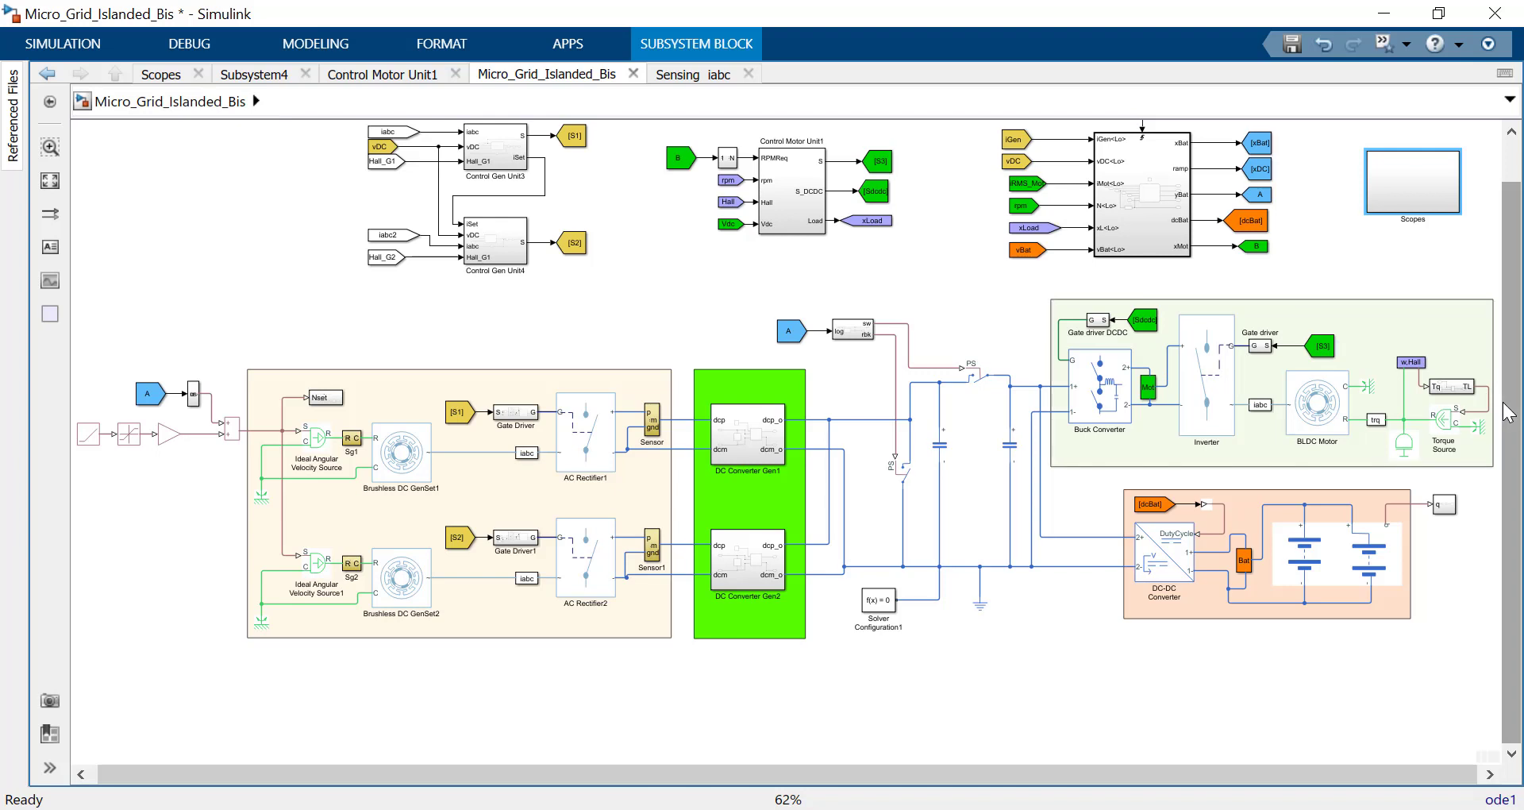
double_click(1410, 203)
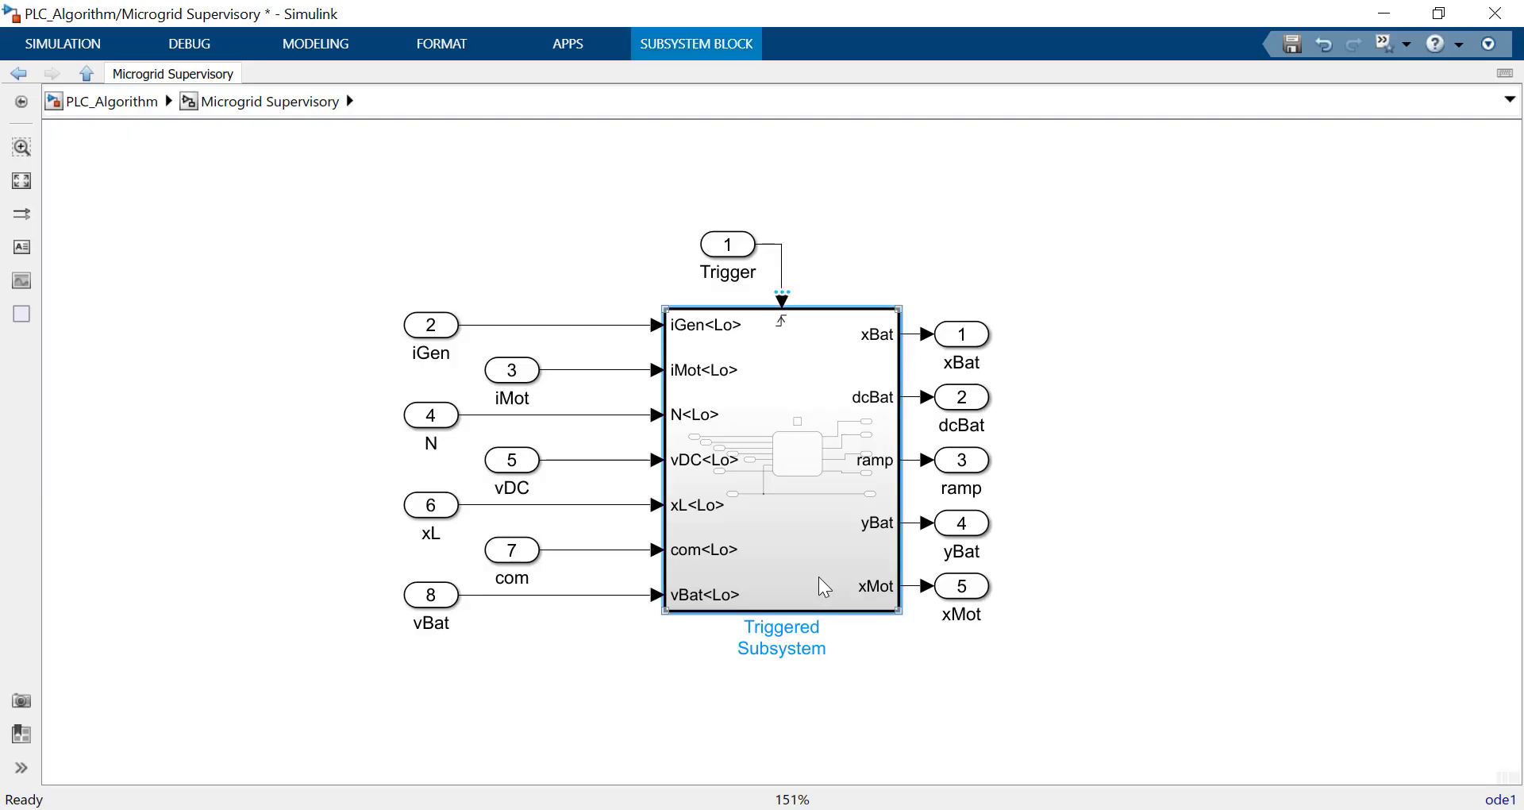
- Open PLC_Algorithm's Triggered Subsystem and then its Logic chart in Stateflow
double_click(819, 577)
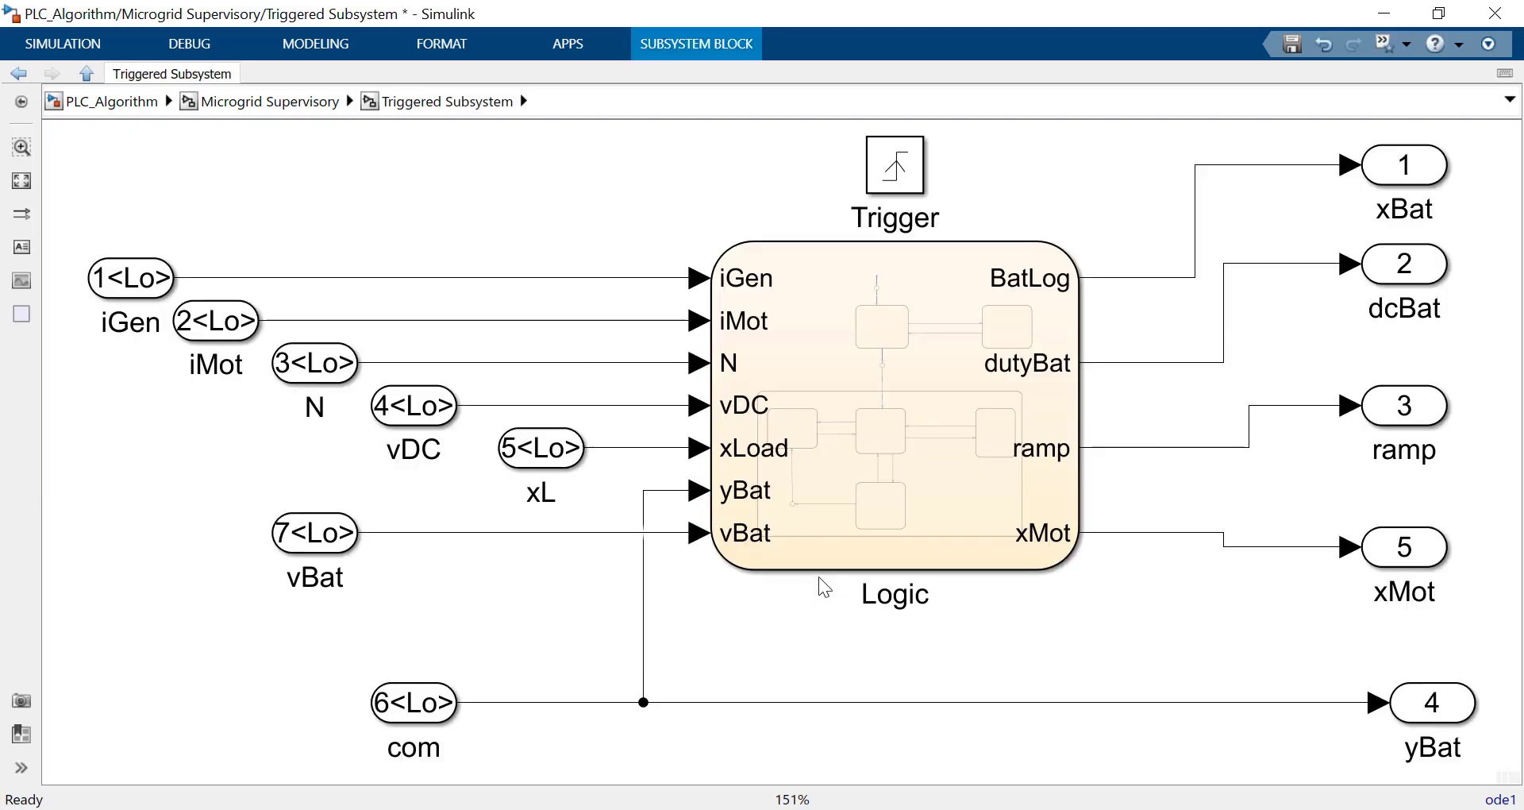
left_click(855, 516)
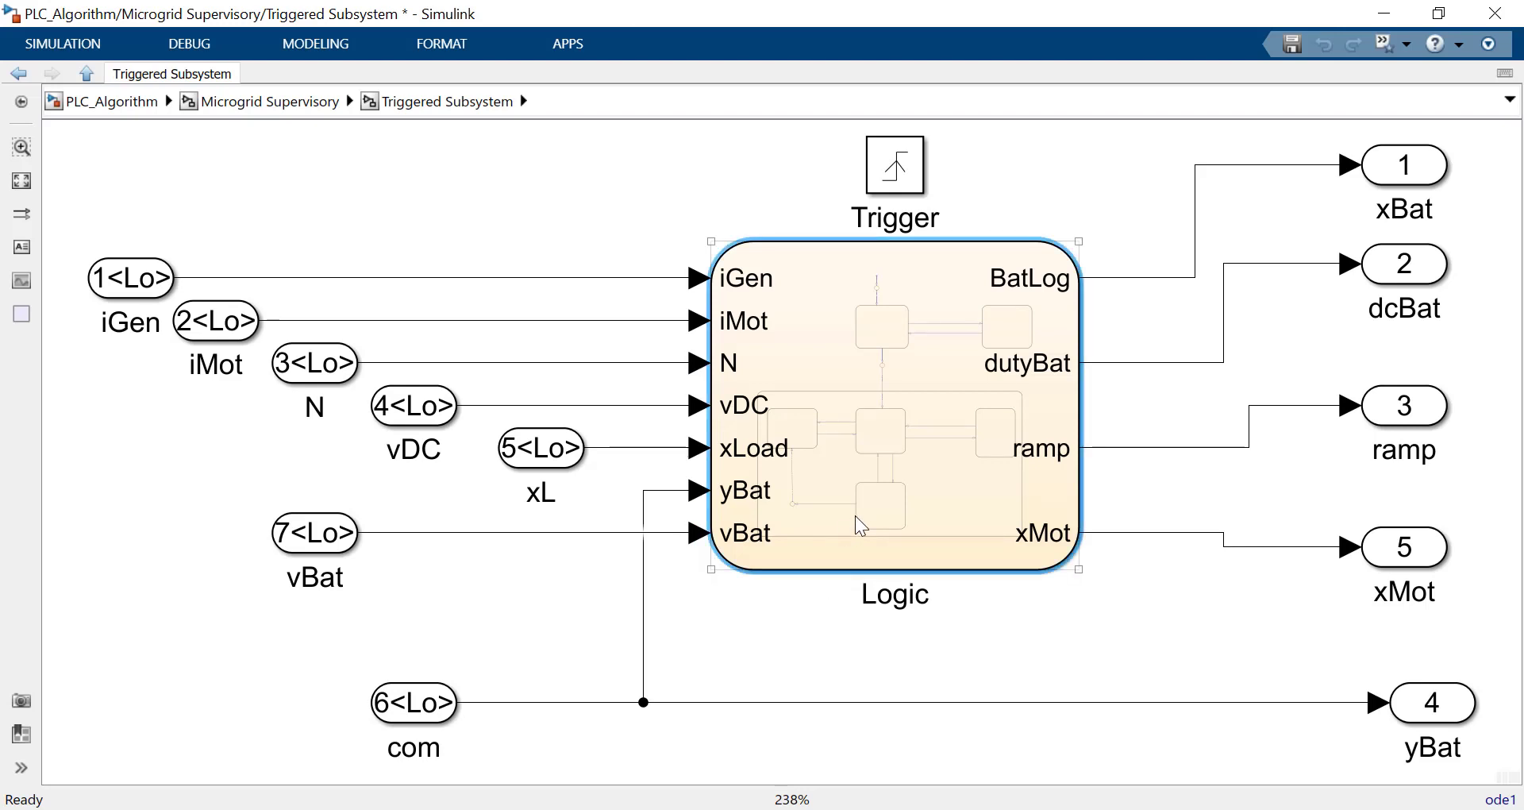
double_click(855, 516)
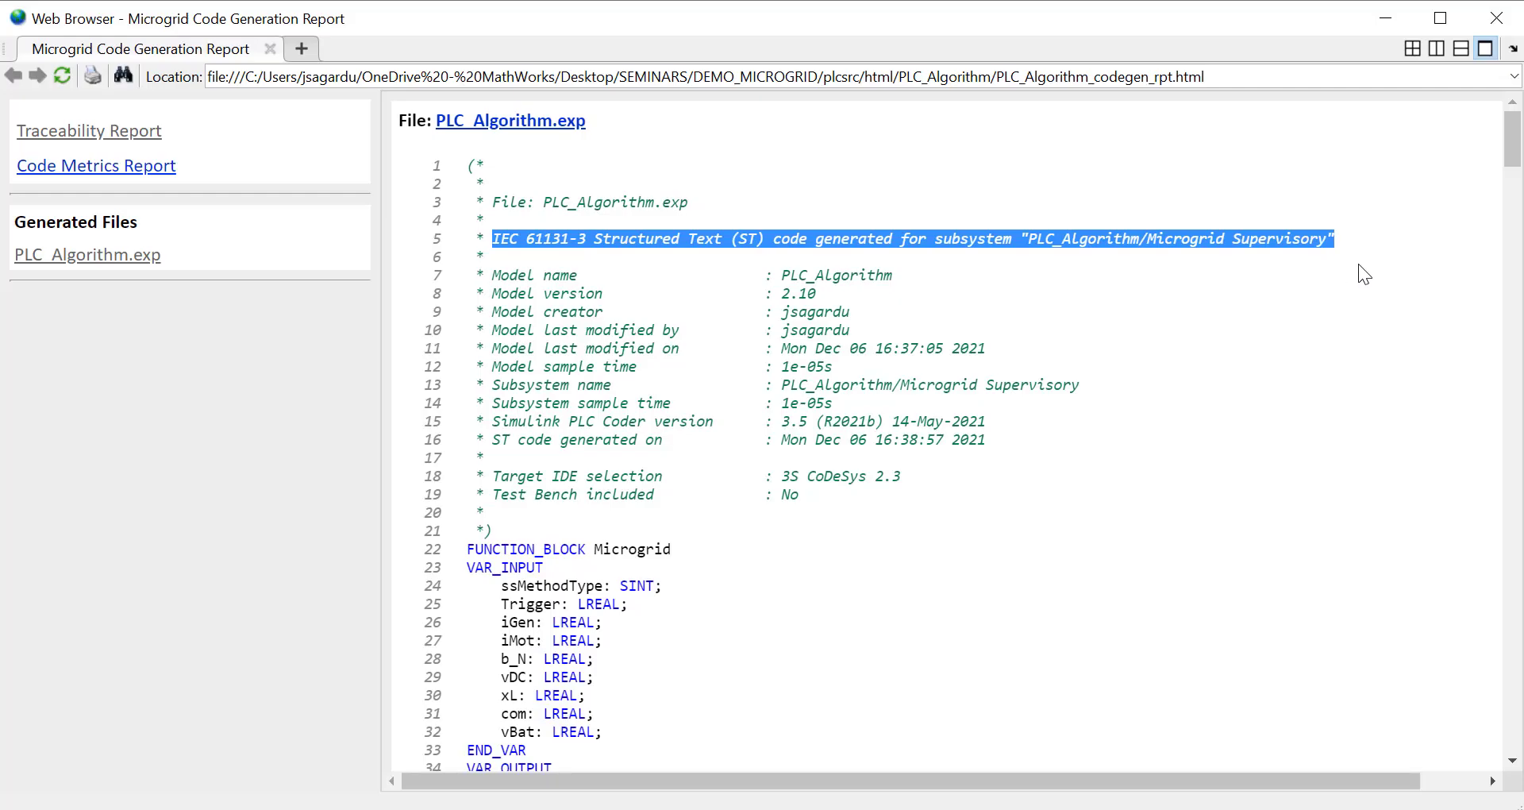
- Scroll down the PLC_Algorithm.exp report to the Logic chart's DC_Charging states and vBat > 470.0 transition
left_click_drag(1513, 143, 1522, 352)
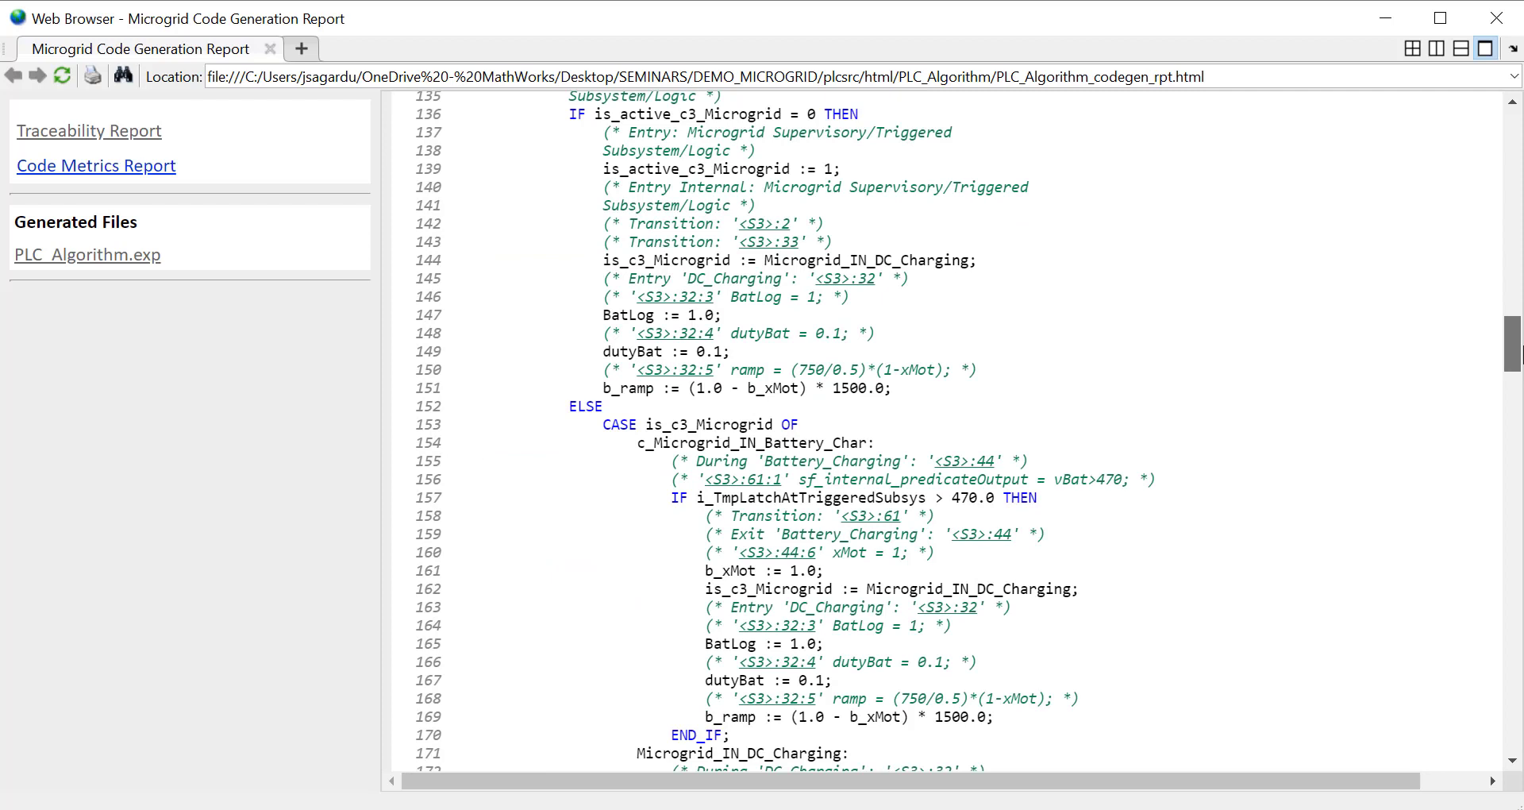